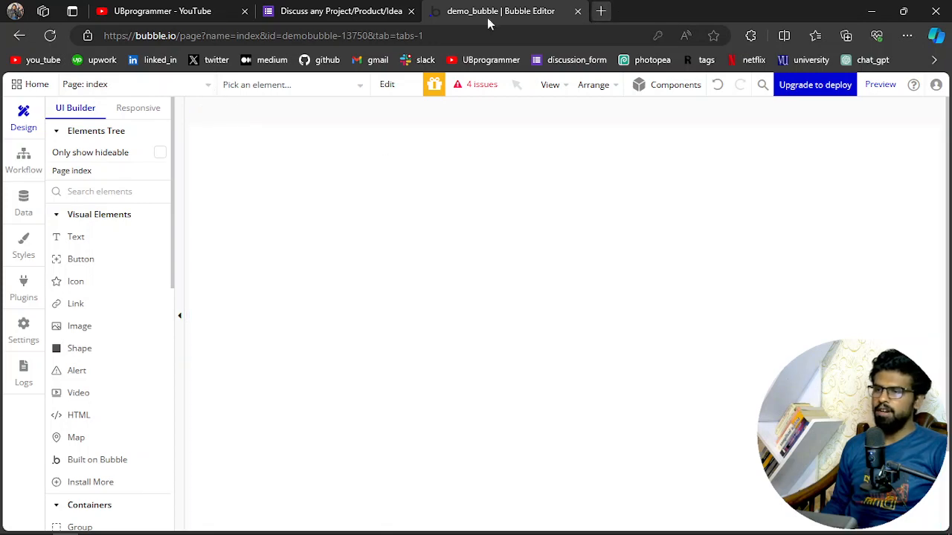
# Step: Review the introduction and contact options on the Discuss any Project/Product/Idea form
pyautogui.click(336, 11)
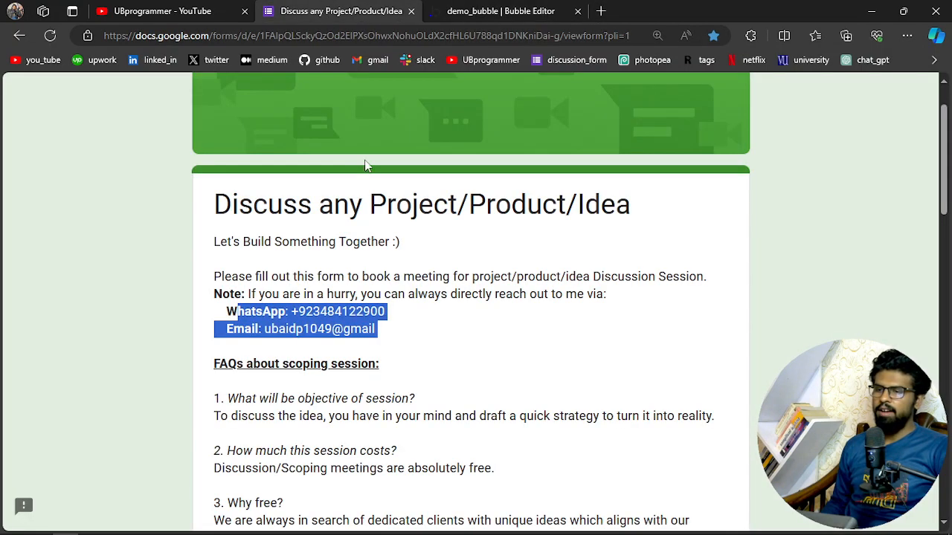
pyautogui.click(336, 264)
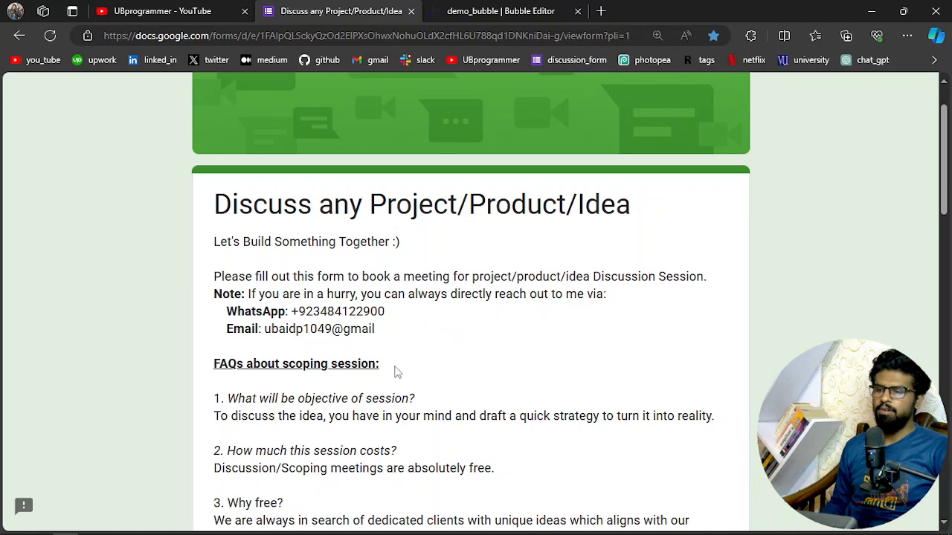
pyautogui.doubleClick(241, 329)
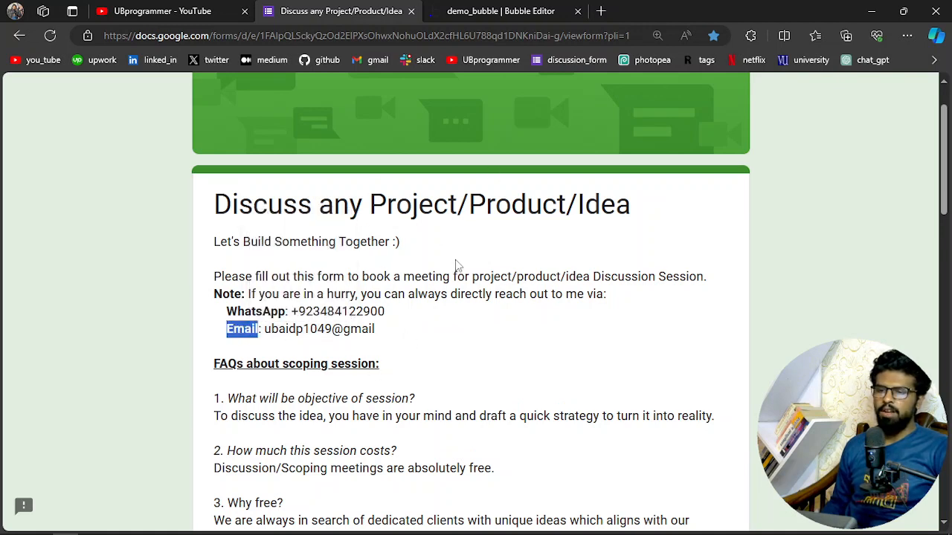
pyautogui.moveTo(402, 244); pyautogui.dragTo(214, 243)
pyautogui.click(293, 291)
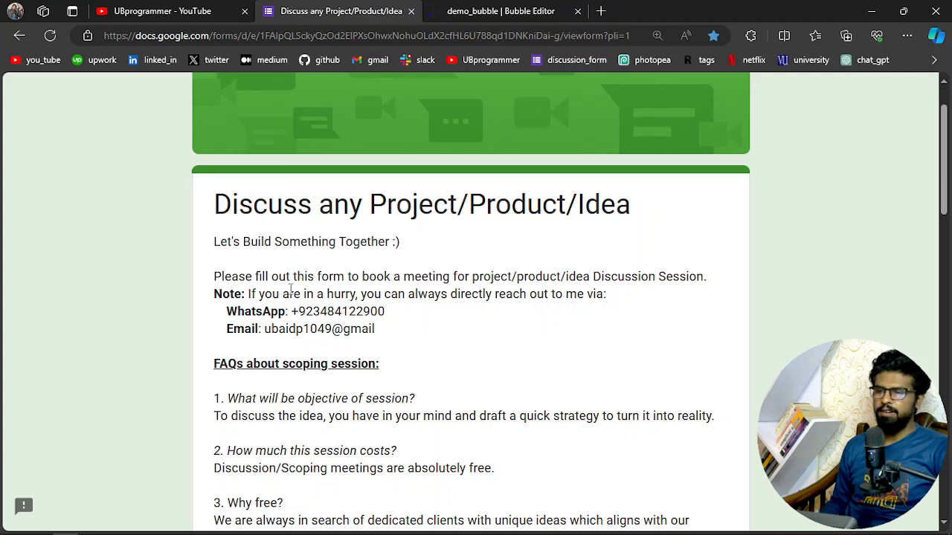
pyautogui.moveTo(180, 526)
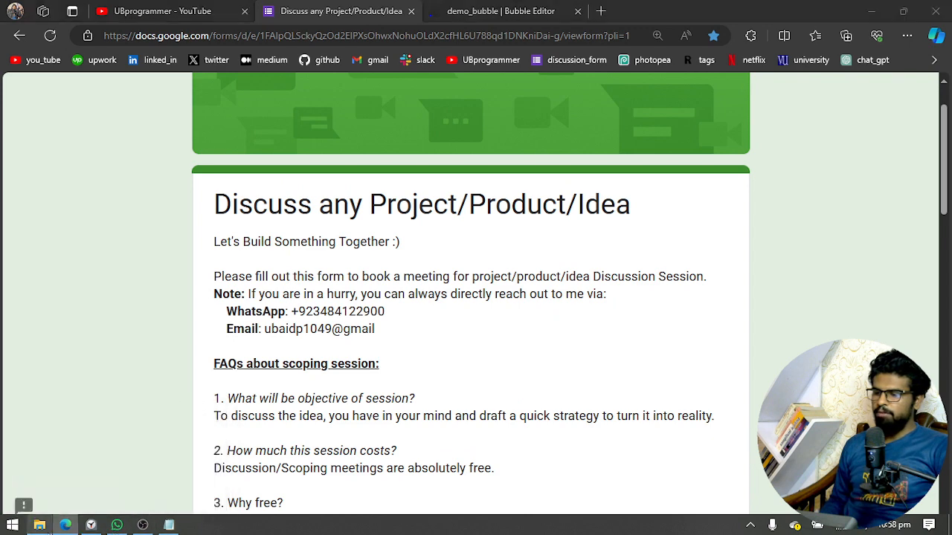
pyautogui.click(40, 525)
pyautogui.click(43, 89)
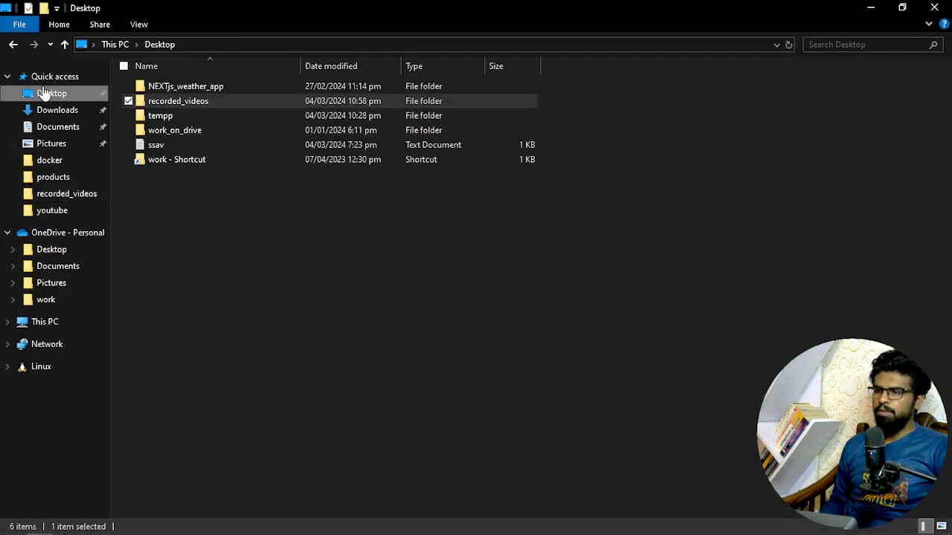
pyautogui.doubleClick(195, 159)
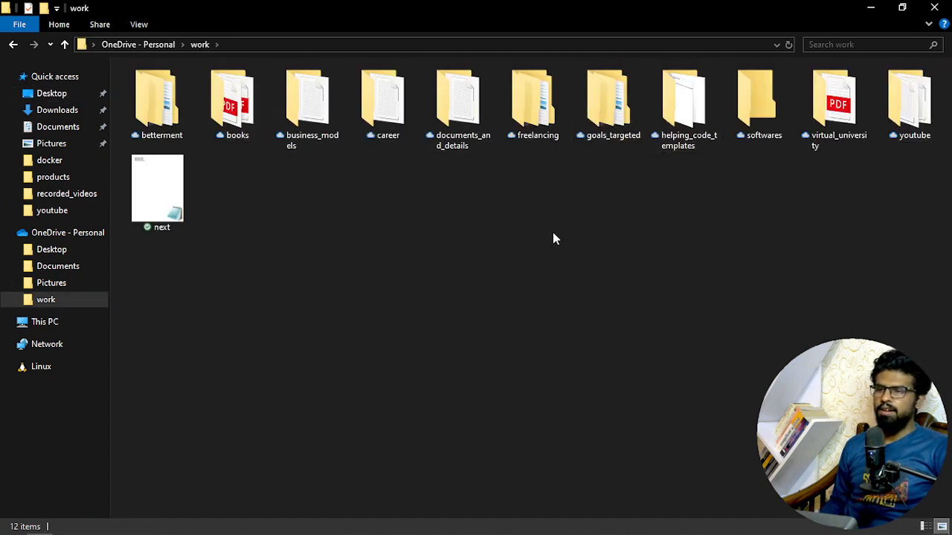
pyautogui.click(934, 8)
pyautogui.click(871, 9)
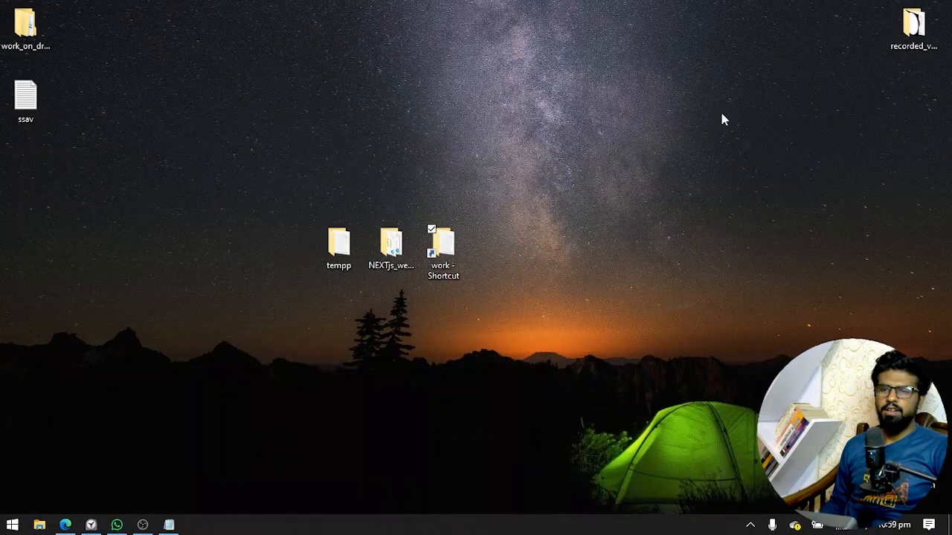
# Step: Open the products folder inside the desktop's tempp folder and examine its camera, shirt and watch images
pyautogui.doubleClick(340, 259)
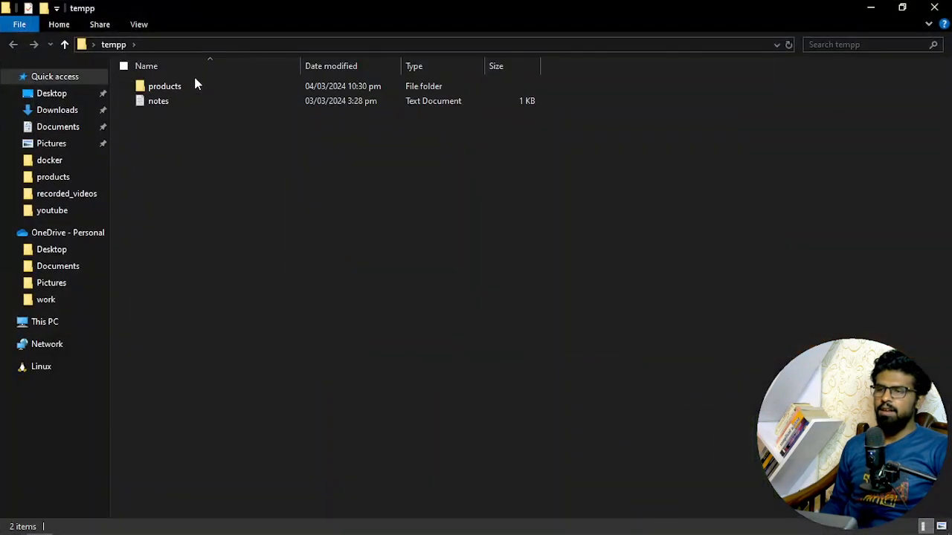
pyautogui.doubleClick(184, 85)
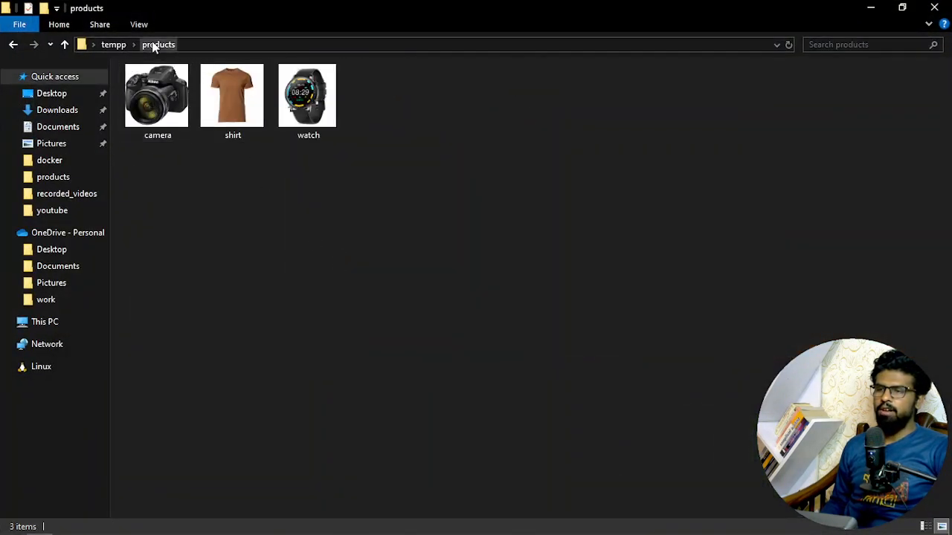
pyautogui.moveTo(158, 166); pyautogui.dragTo(364, 124)
pyautogui.click(304, 208)
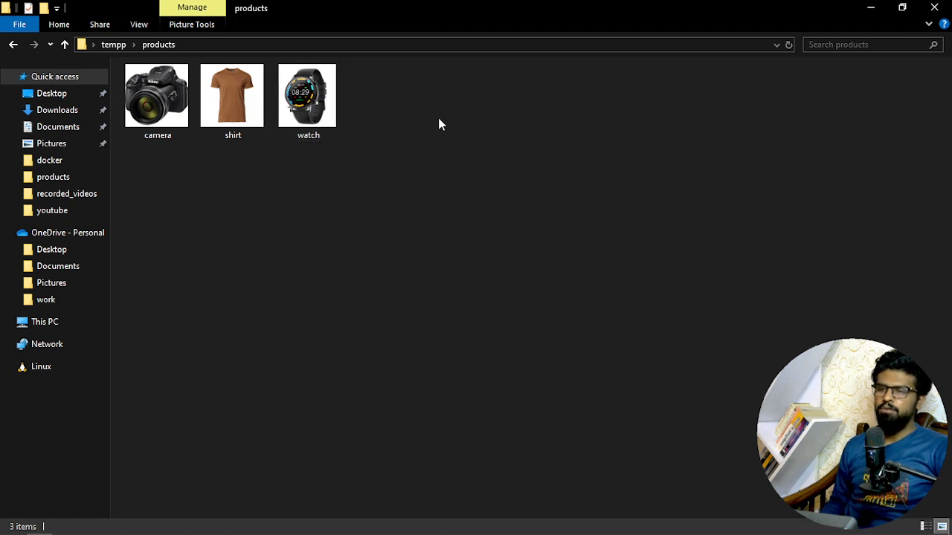
pyautogui.moveTo(435, 112); pyautogui.dragTo(166, 155)
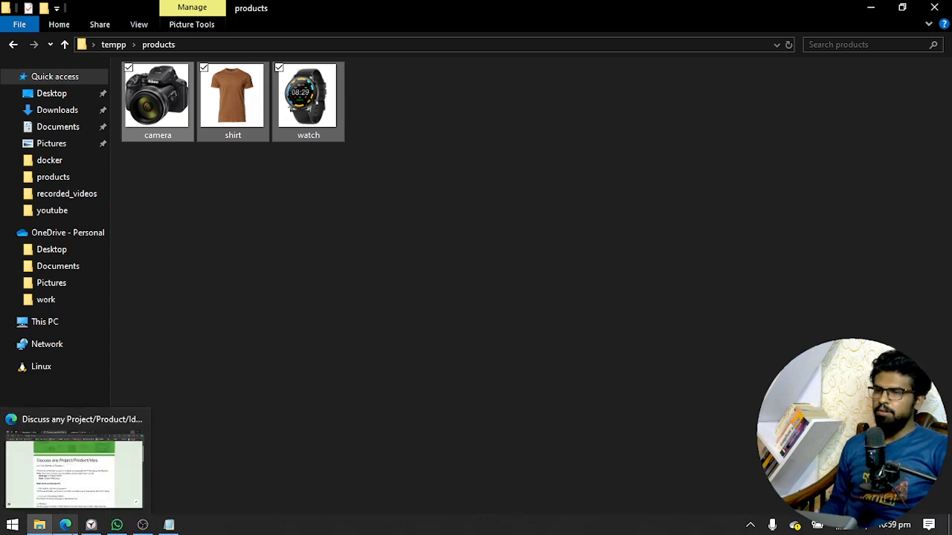
# Step: Switch to the demo_bubble project in the Bubble editor and create a new data type named products
pyautogui.click(66, 525)
pyautogui.click(534, 10)
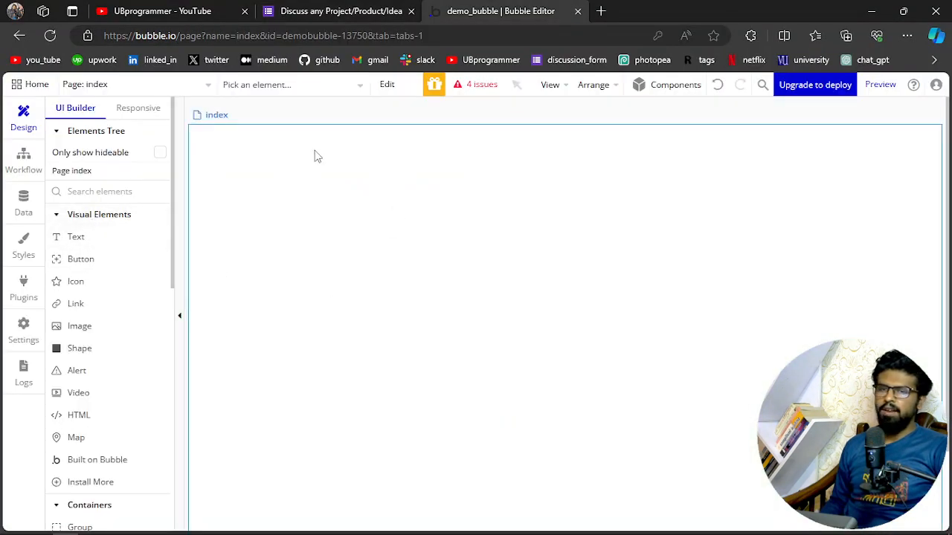
pyautogui.click(29, 214)
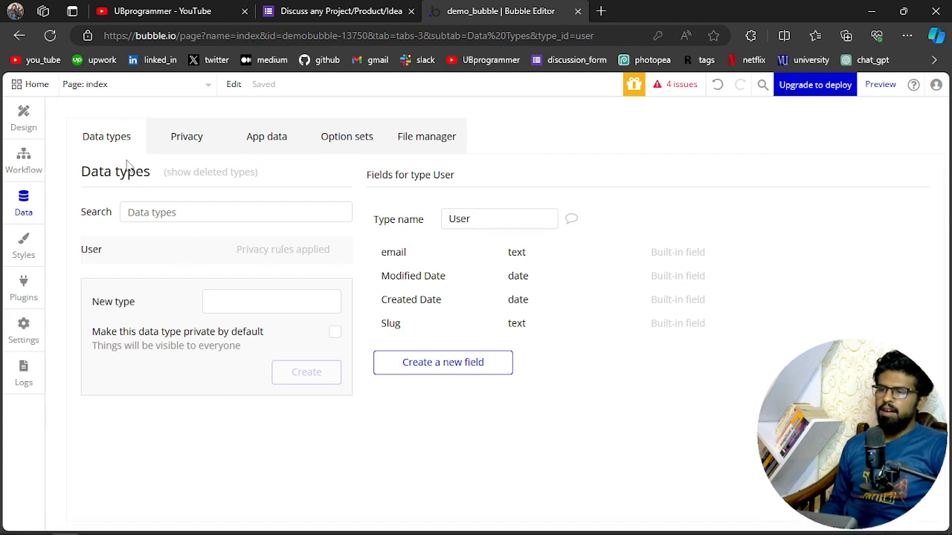
pyautogui.click(248, 309)
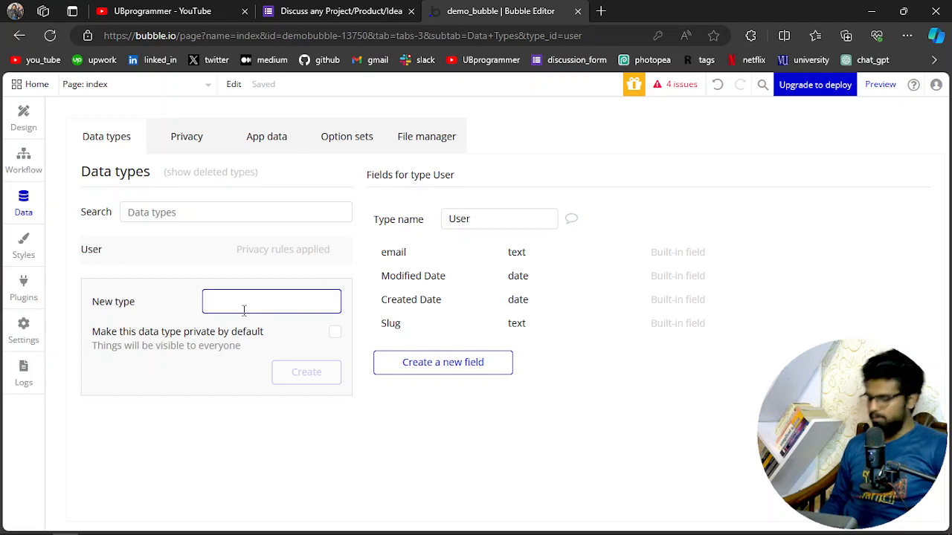
pyautogui.write('products')
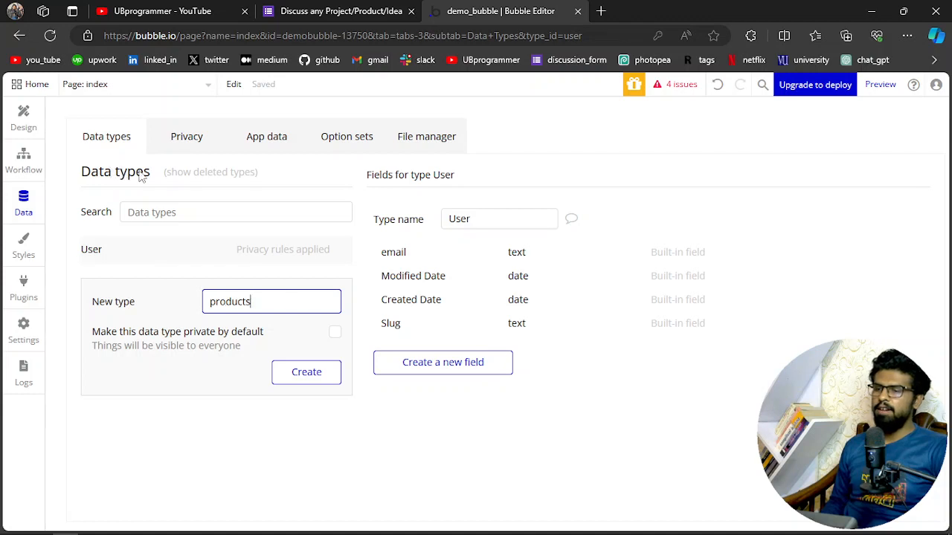
pyautogui.moveTo(290, 301); pyautogui.dragTo(189, 303)
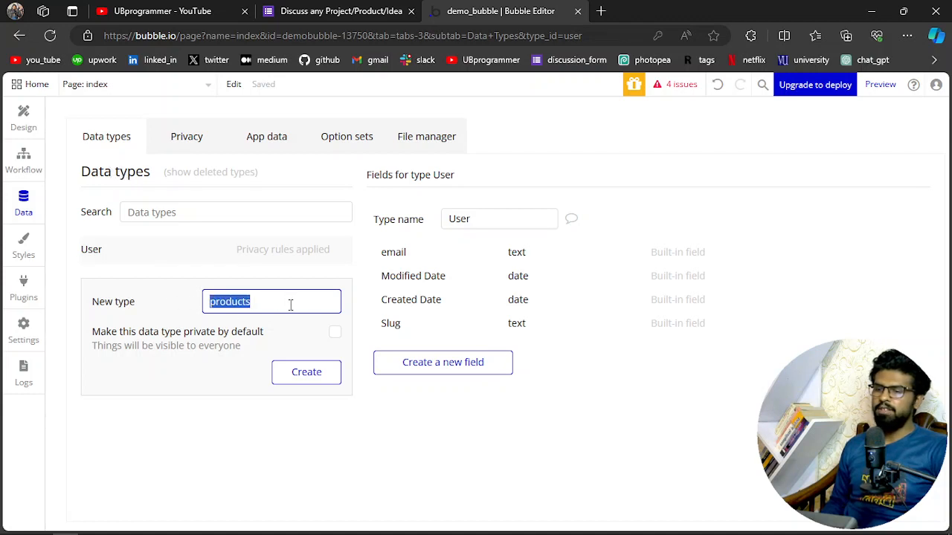
pyautogui.click(330, 388)
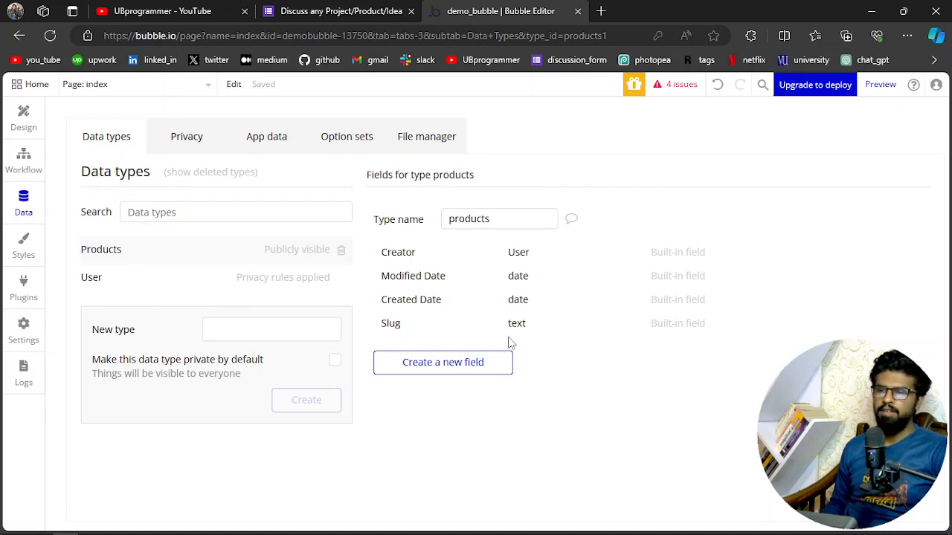
# Step: Add a field called name with the type text to the products data type
pyautogui.click(256, 140)
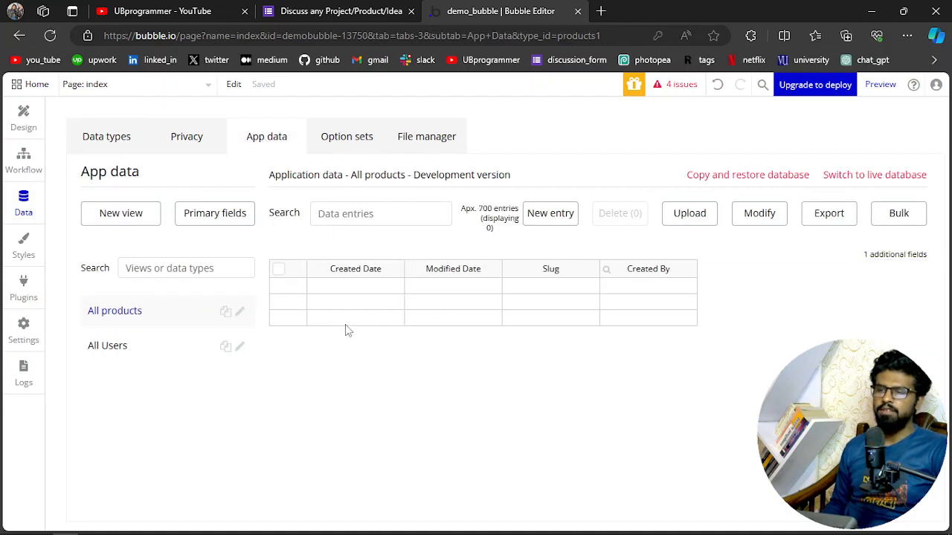
pyautogui.click(110, 147)
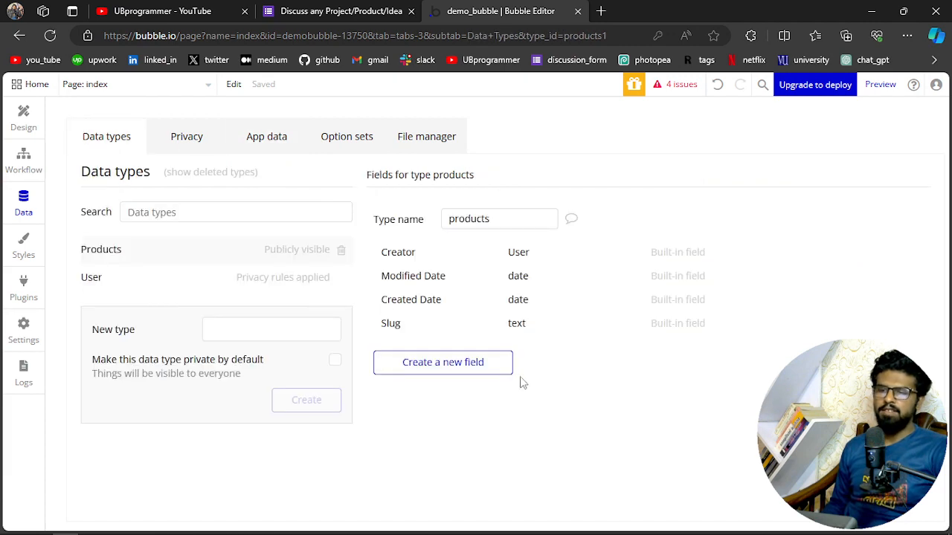
pyautogui.click(476, 369)
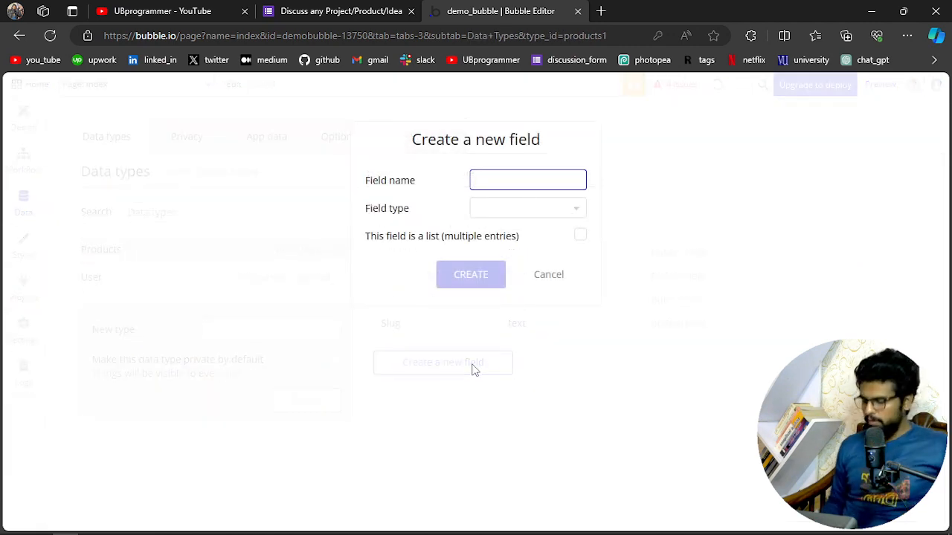
pyautogui.write('na')
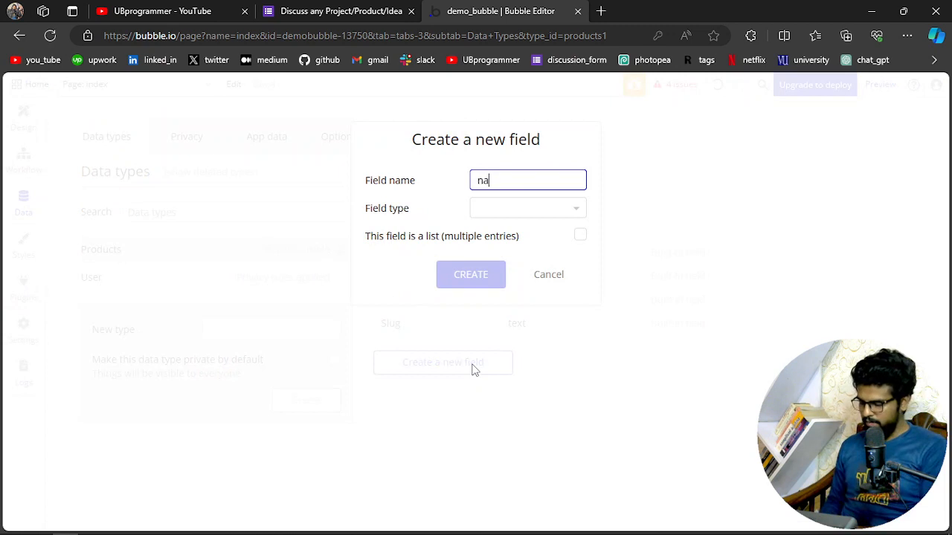
pyautogui.write('me')
pyautogui.click(504, 216)
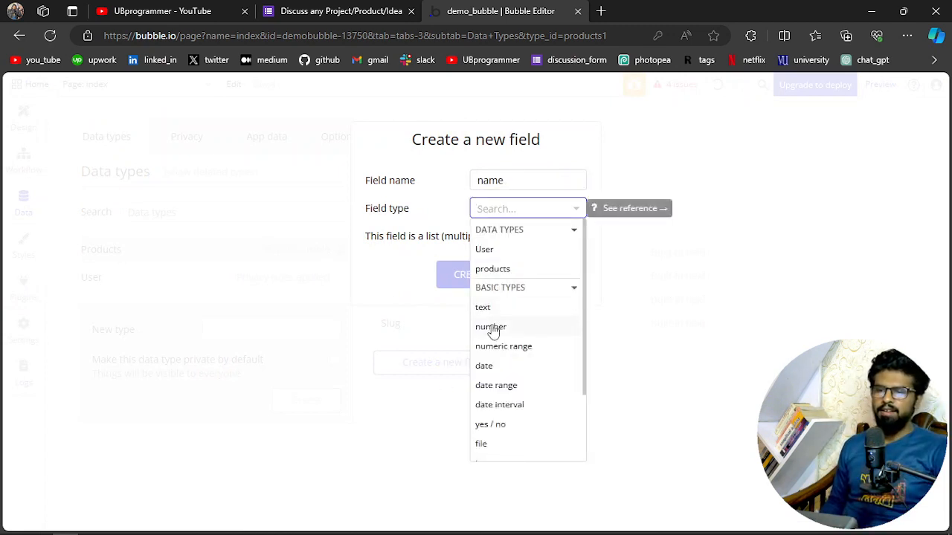
pyautogui.click(491, 308)
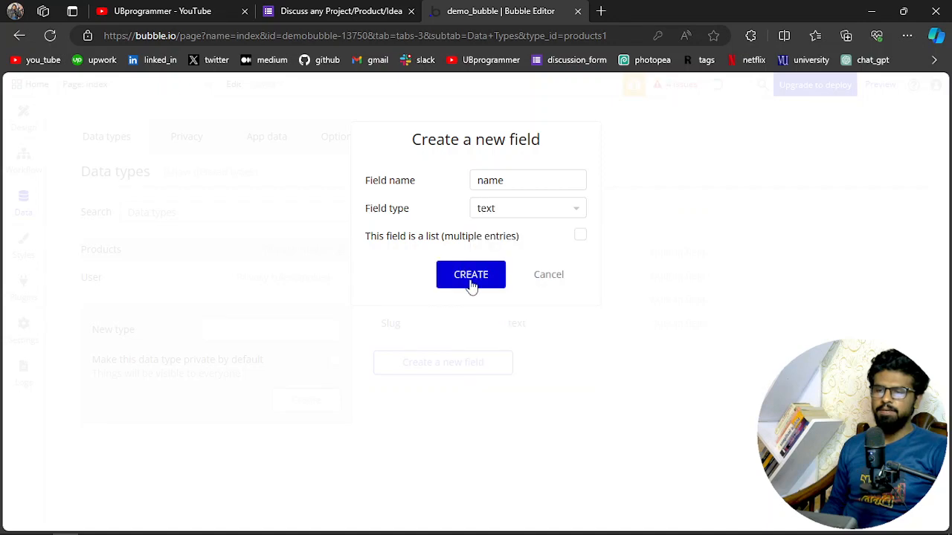
pyautogui.click(471, 284)
# Step: Add a field called image with the type image to the products data type
pyautogui.click(484, 391)
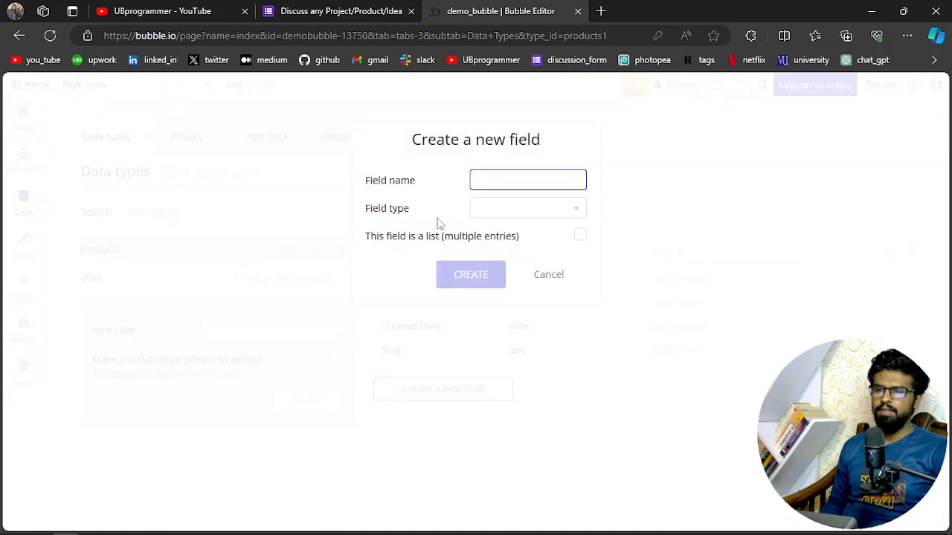
pyautogui.write('image')
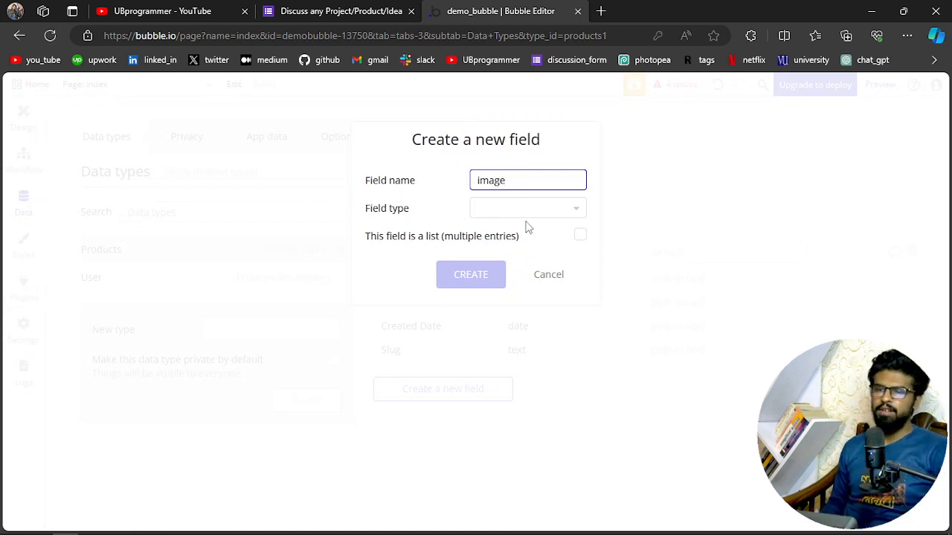
pyautogui.click(519, 209)
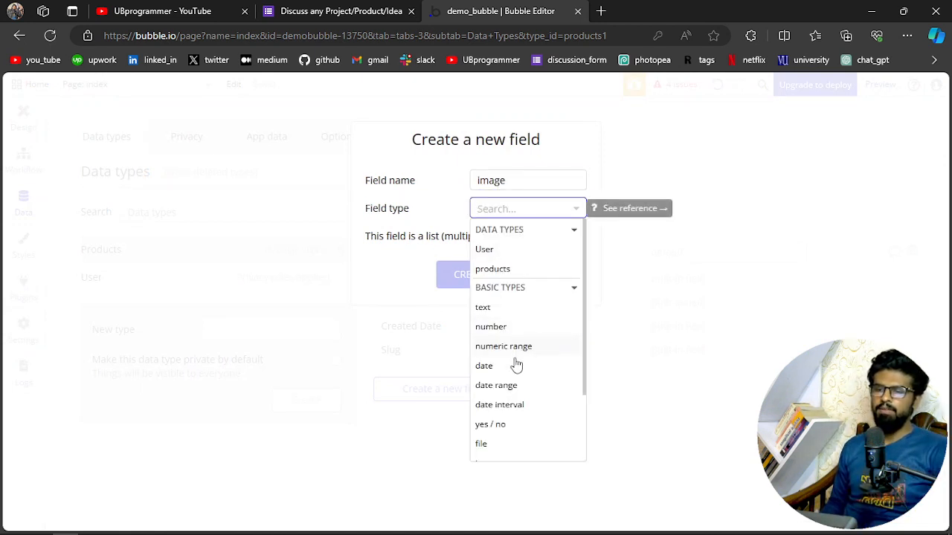
pyautogui.scroll(-2, 505, 376)
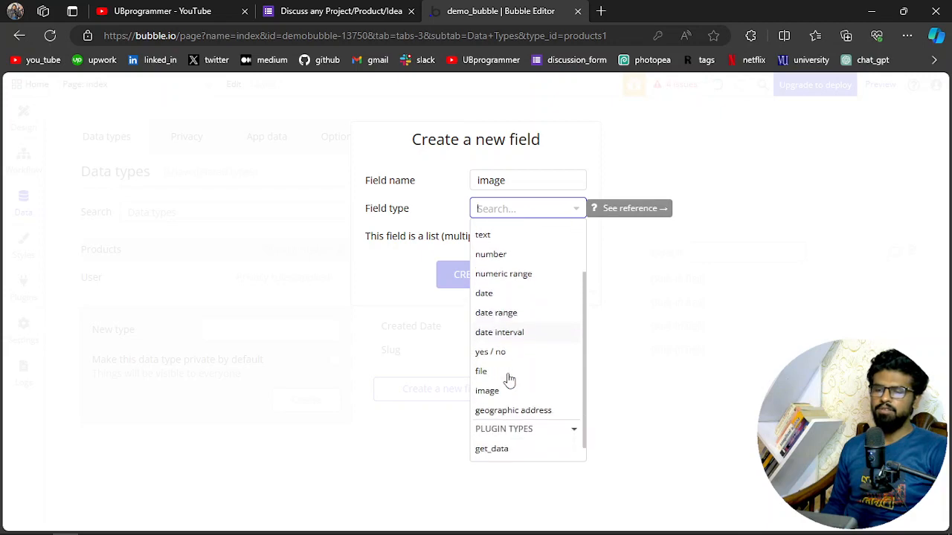
pyautogui.click(488, 391)
pyautogui.click(470, 292)
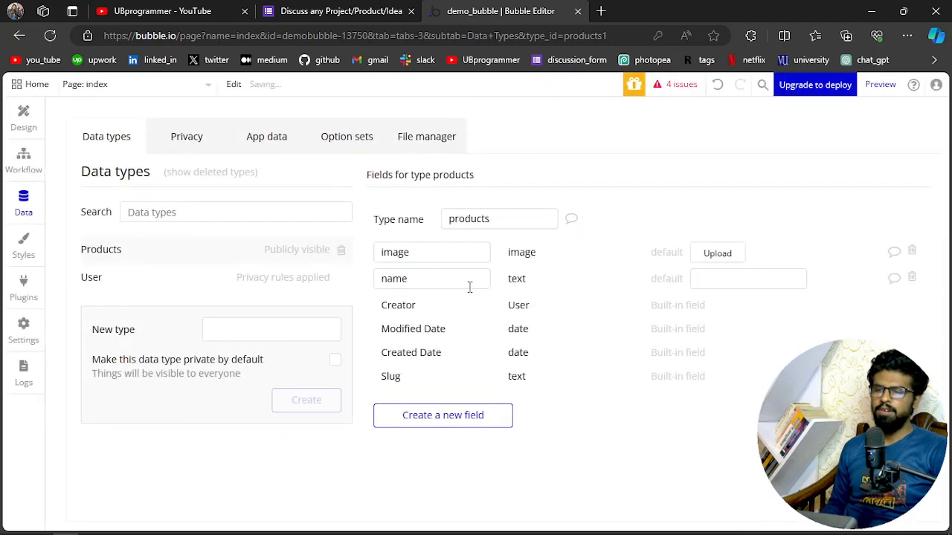
# Step: Add a field called price with the type text to the products data type
pyautogui.click(445, 417)
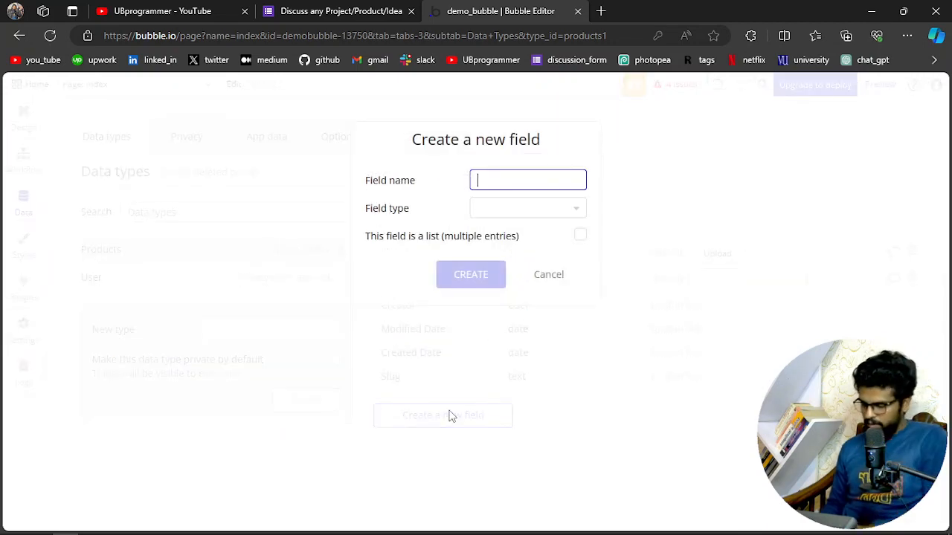
pyautogui.write('price')
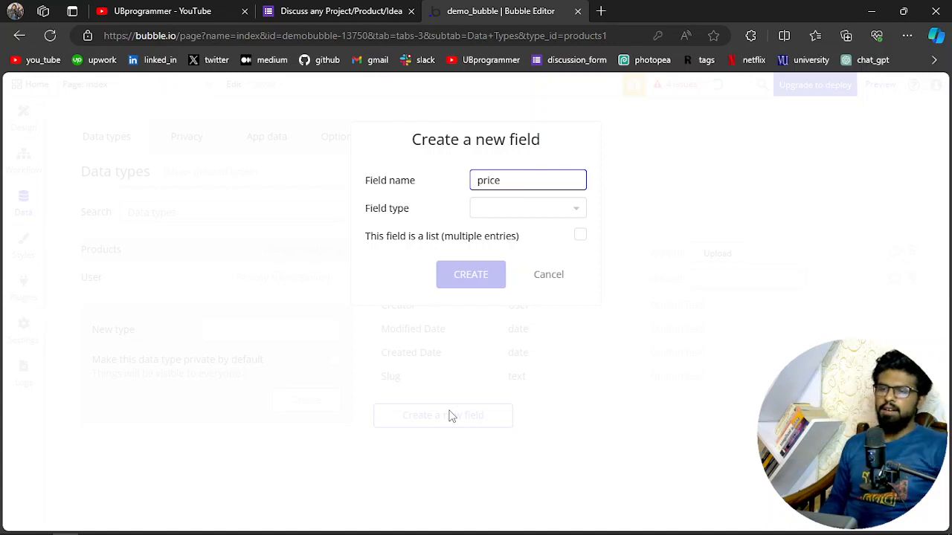
pyautogui.click(497, 207)
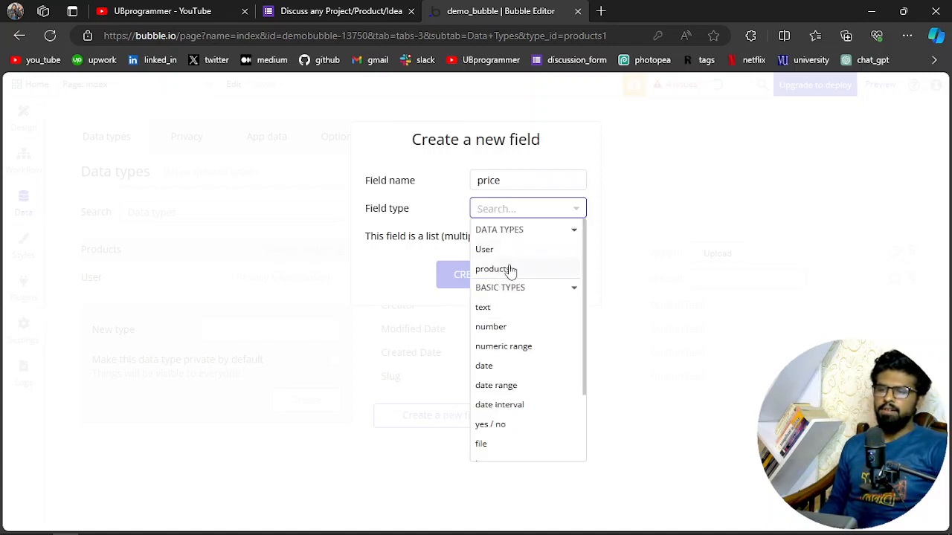
pyautogui.click(491, 313)
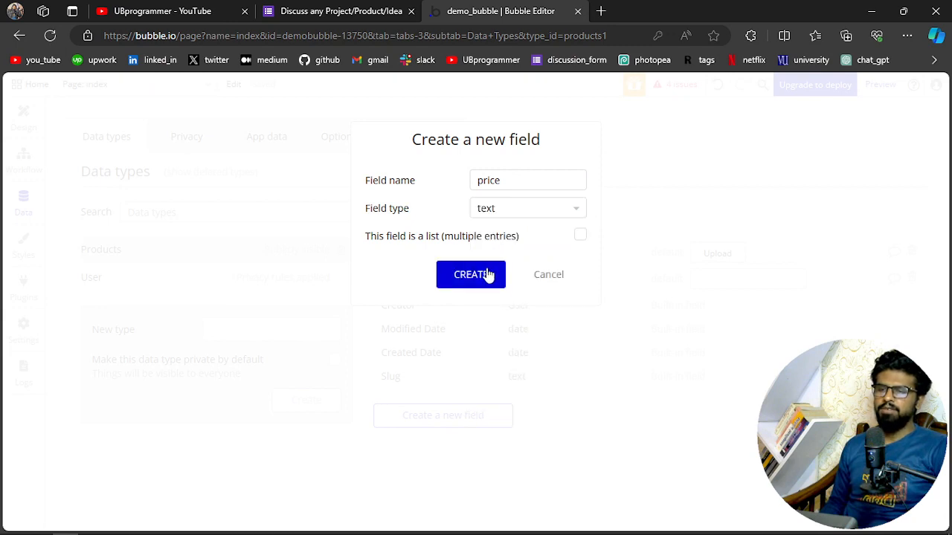
pyautogui.click(490, 275)
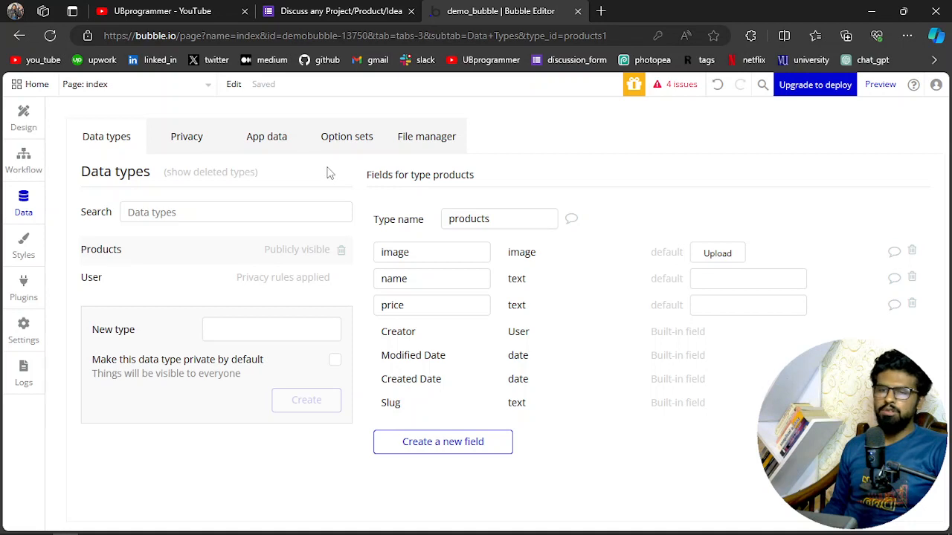
# Step: Start a new products entry in the app data with the name "A shirt" and the price 100
pyautogui.click(288, 149)
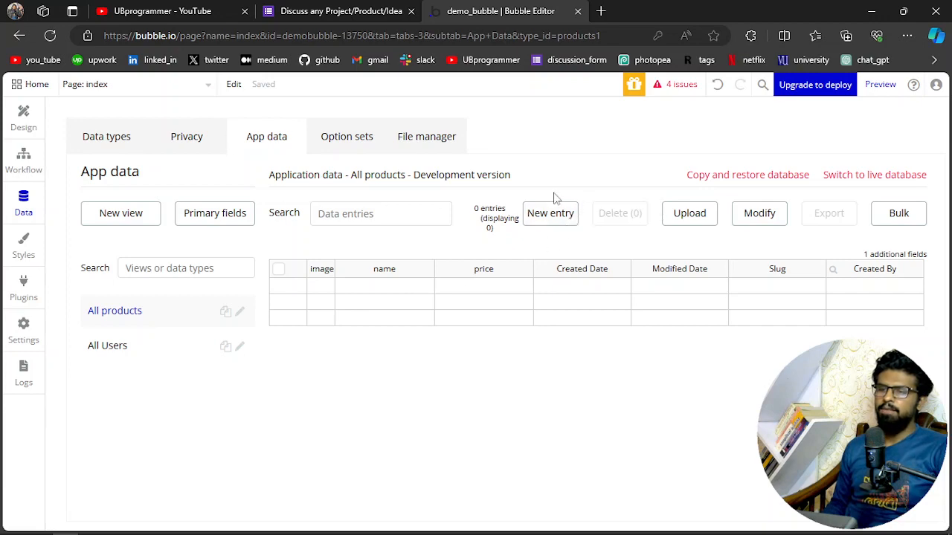
pyautogui.click(557, 223)
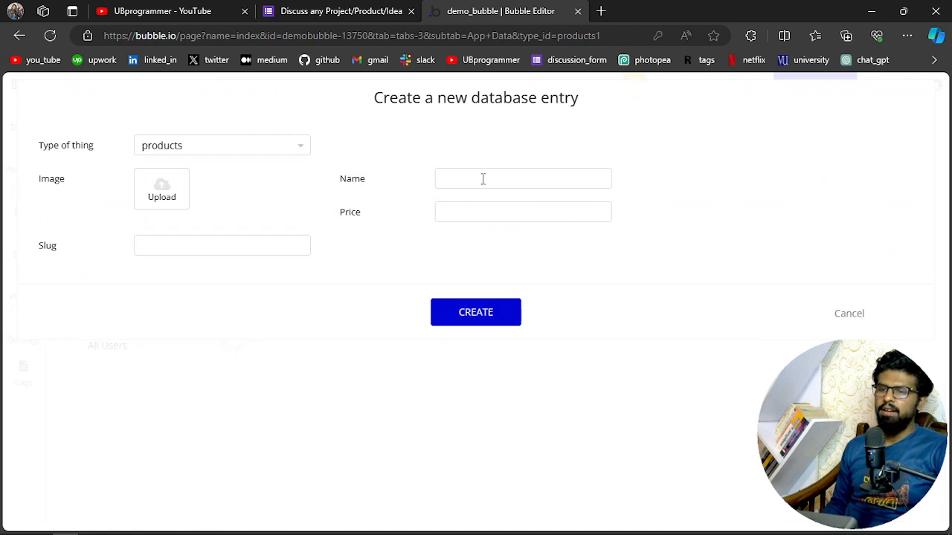
pyautogui.click(483, 179)
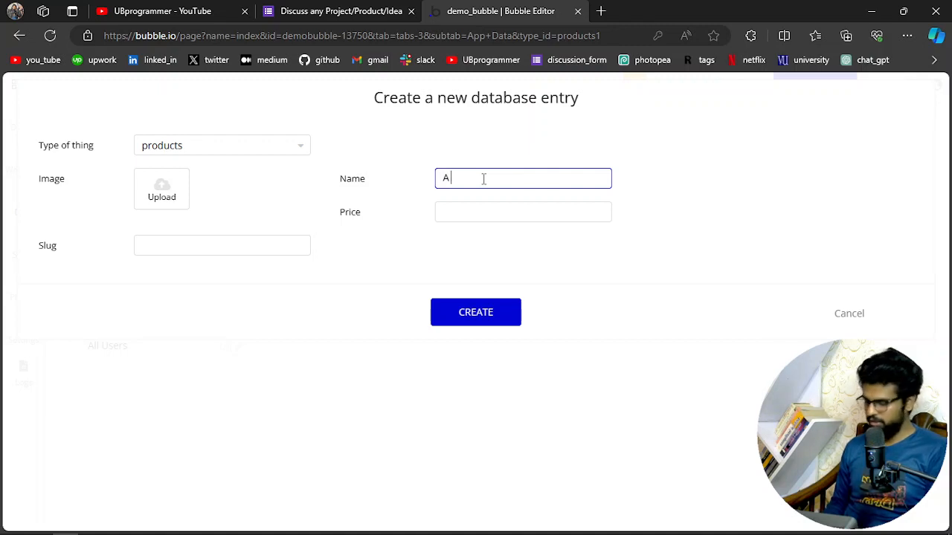
pyautogui.write('shirt')
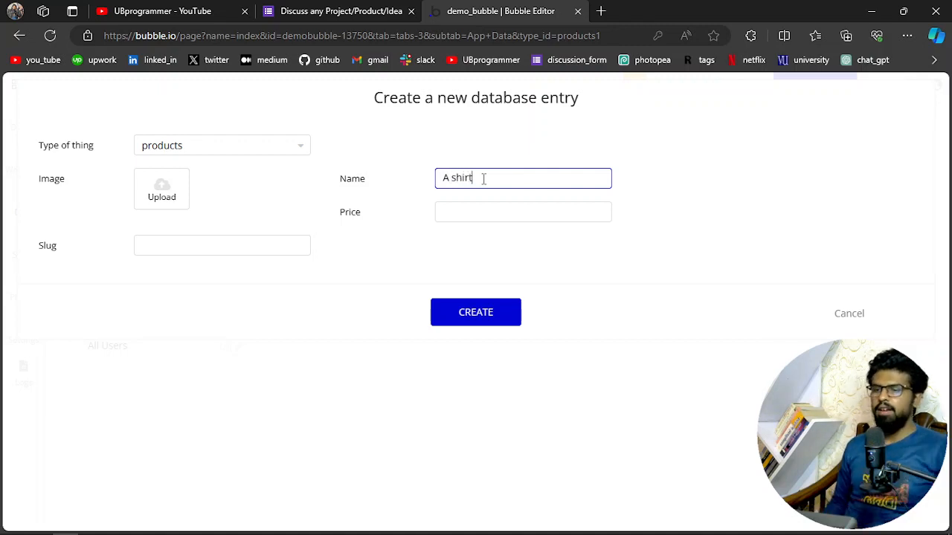
pyautogui.click(487, 220)
pyautogui.write('10')
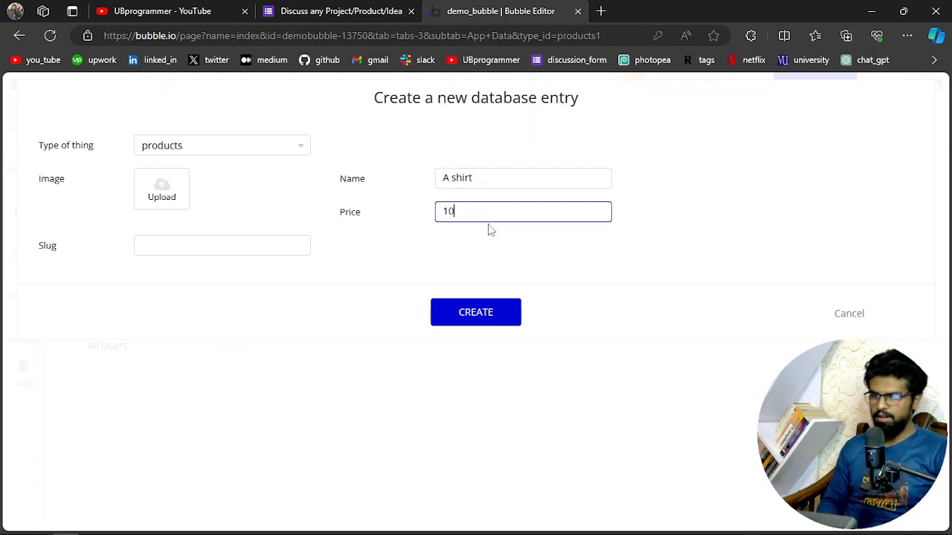
pyautogui.write('0')
# Step: Upload the shirt picture as the entry's image and create the entry
pyautogui.click(161, 187)
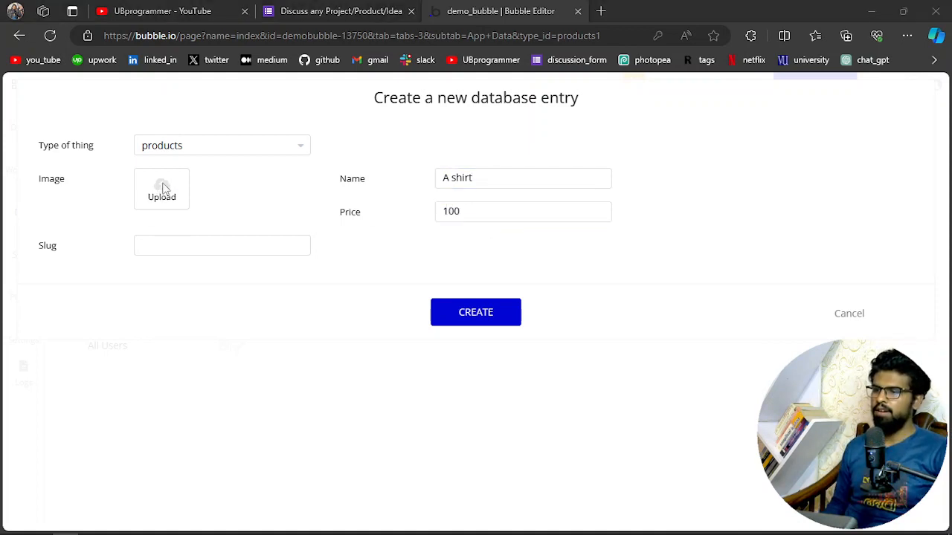
pyautogui.click(390, 201)
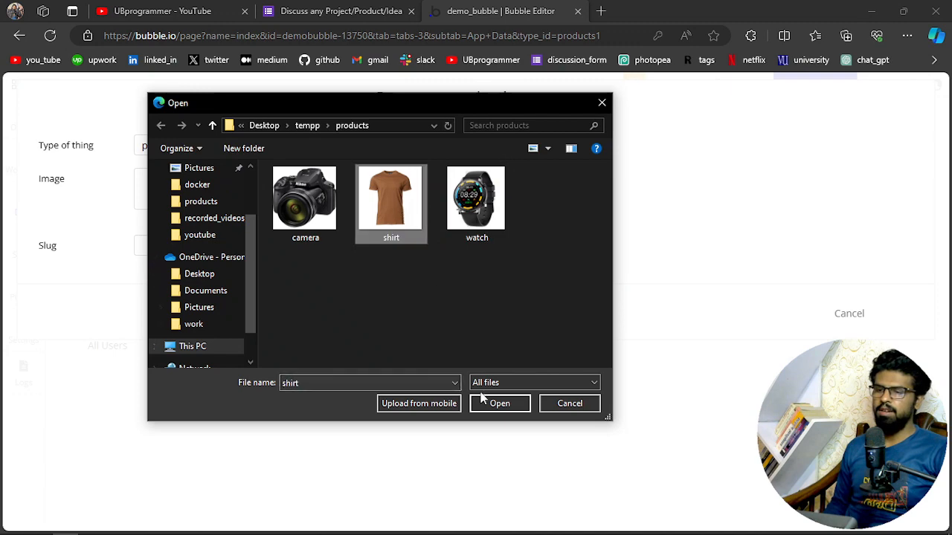
pyautogui.click(498, 403)
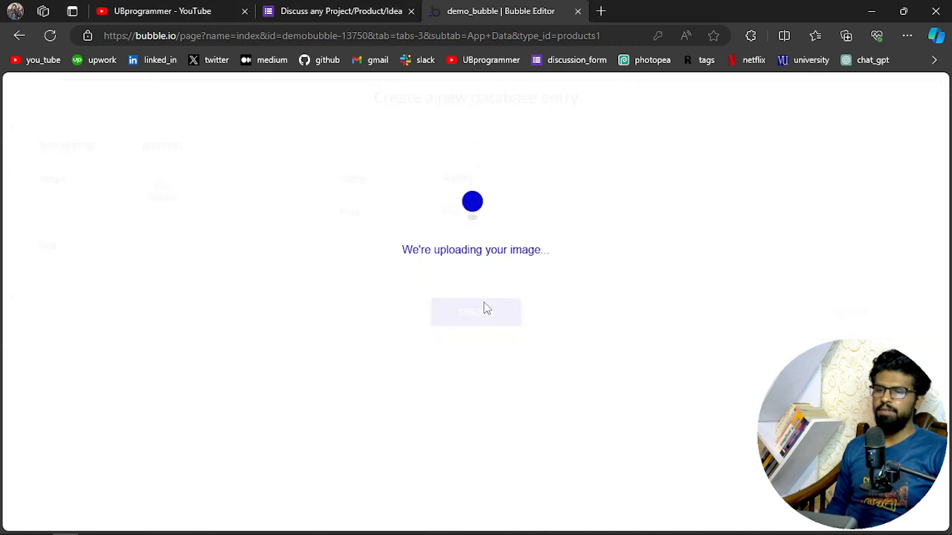
pyautogui.click(468, 314)
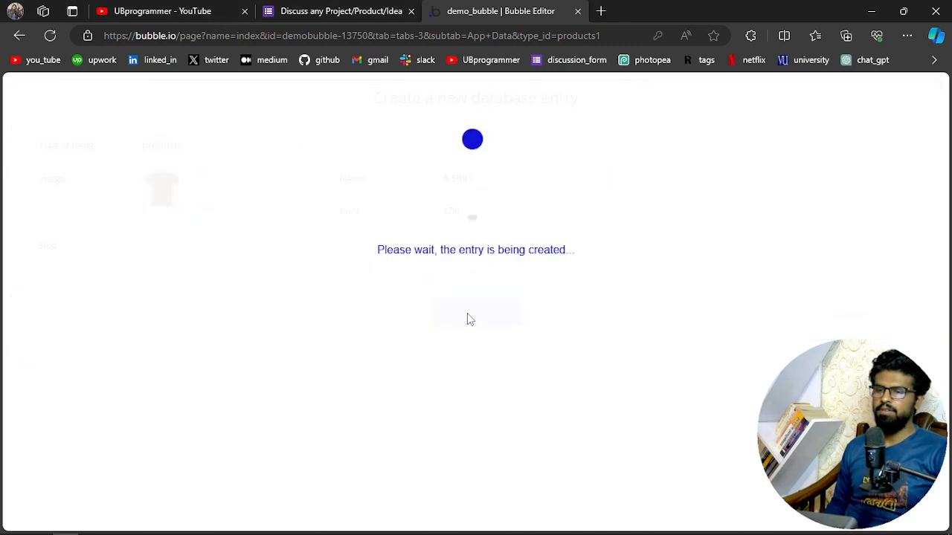
pyautogui.click(498, 249)
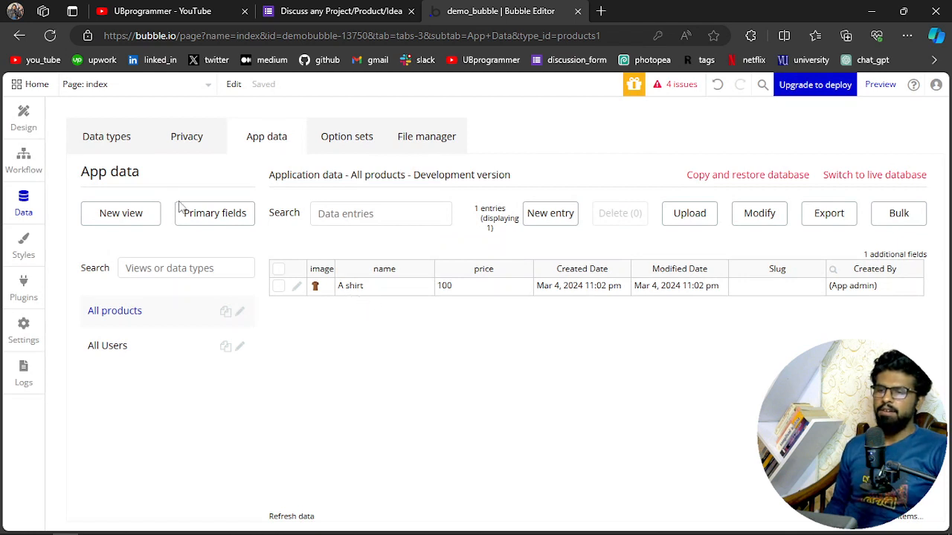
# Step: Draw a text element about 236 by 47 px on the upper part of the index page in the design view
pyautogui.click(33, 130)
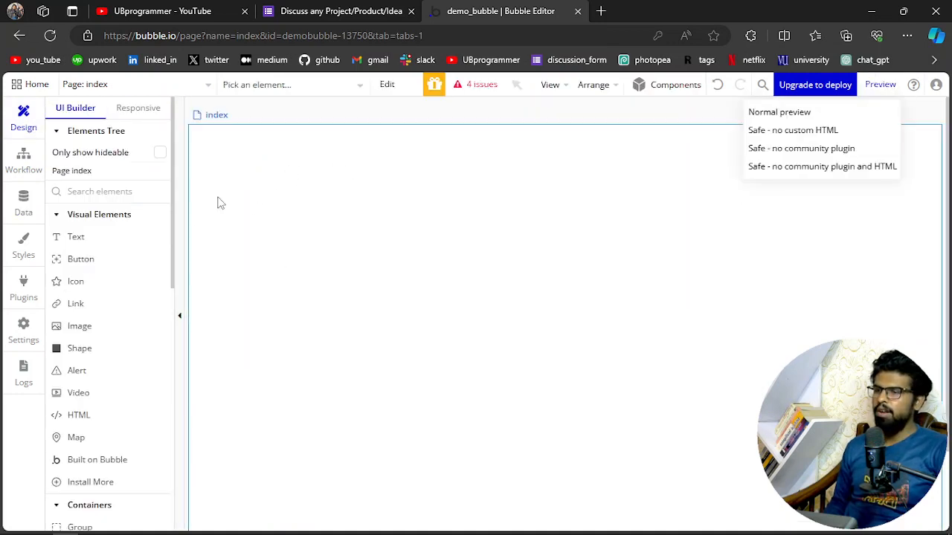
pyautogui.click(680, 269)
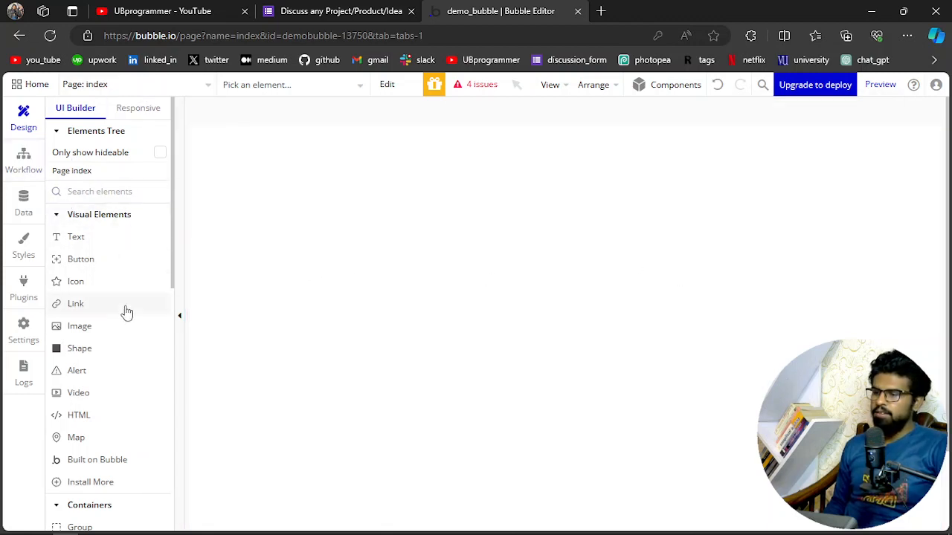
pyautogui.click(82, 236)
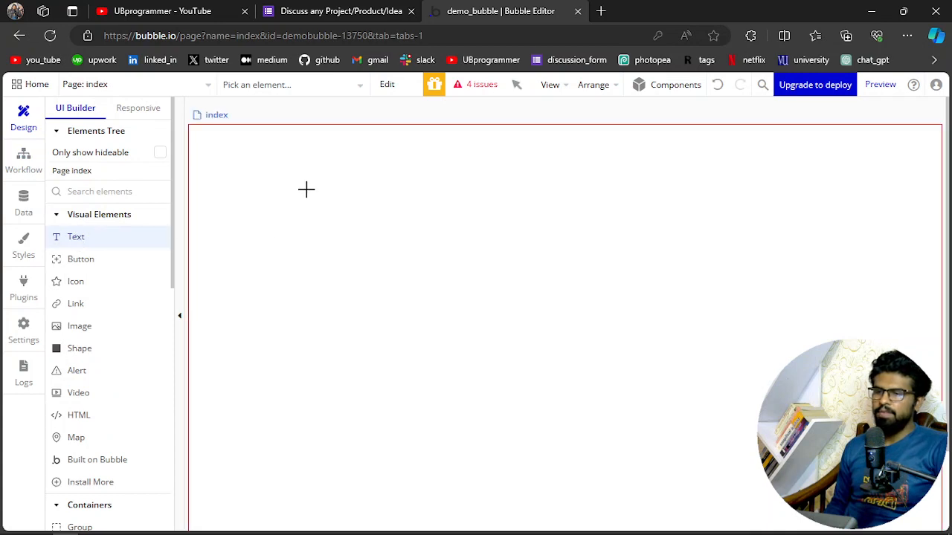
pyautogui.moveTo(307, 188); pyautogui.dragTo(476, 230)
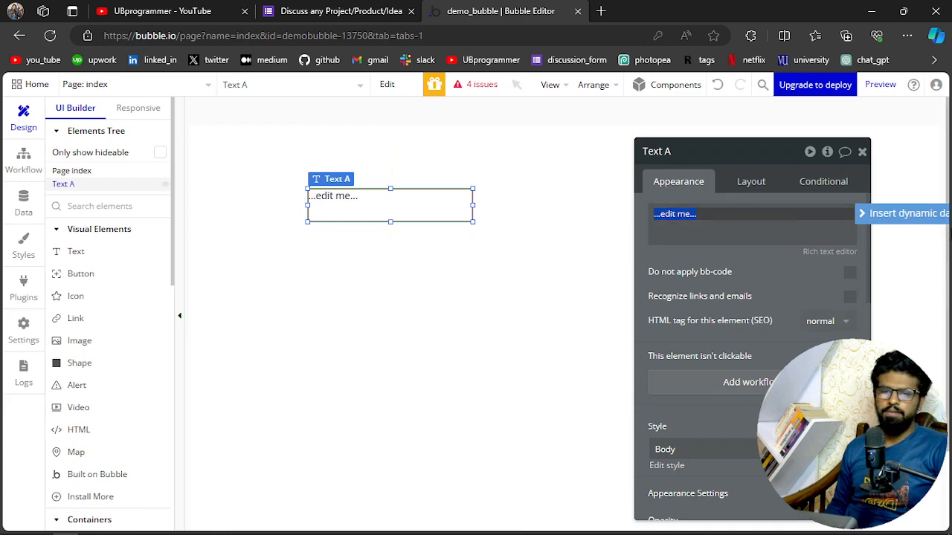
# Step: Insert dynamic data into the text element that does a search for the type products, without constraints
pyautogui.click(907, 215)
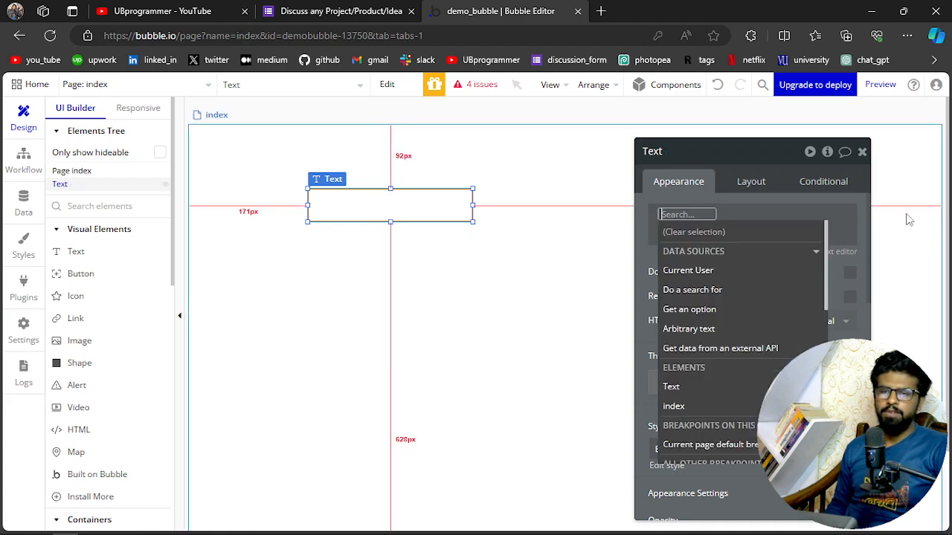
pyautogui.scroll(-5, 739, 312)
pyautogui.scroll(5, 755, 329)
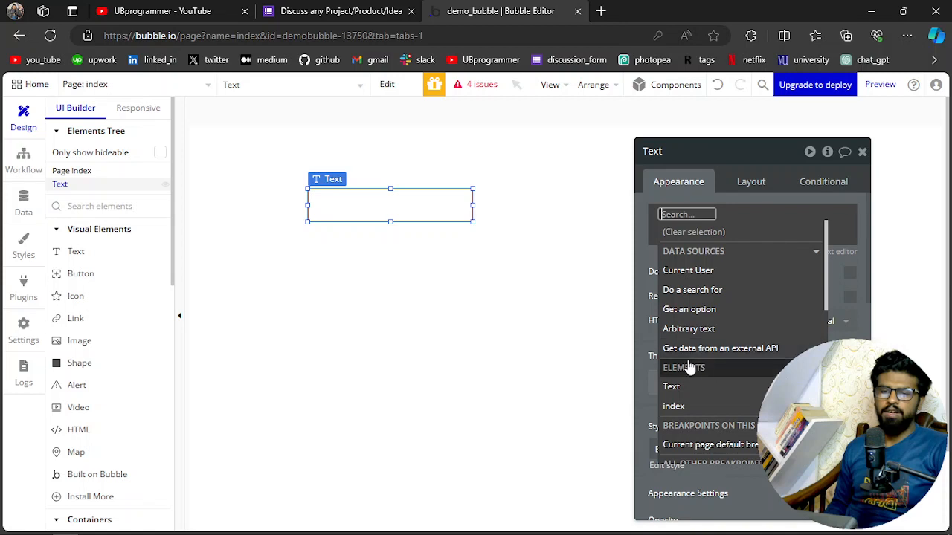
pyautogui.click(706, 293)
pyautogui.click(556, 190)
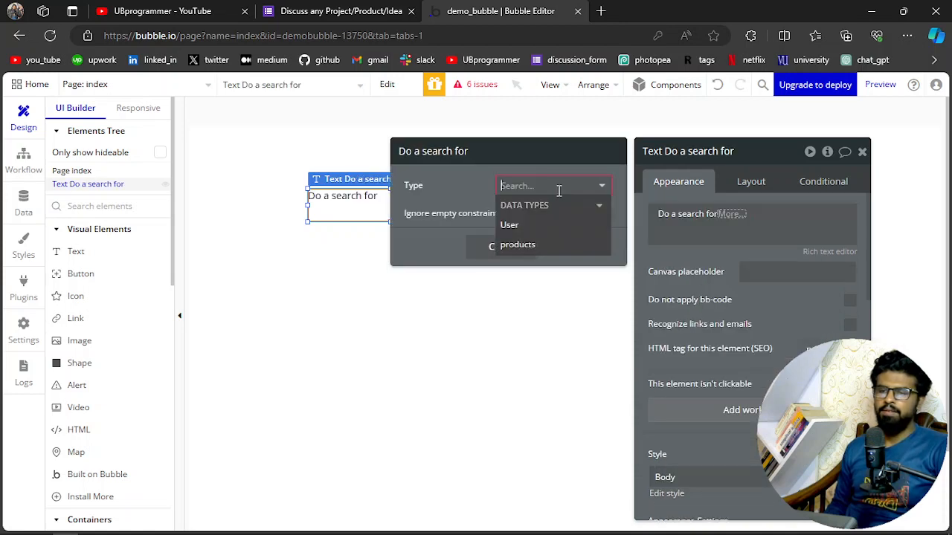
pyautogui.click(529, 245)
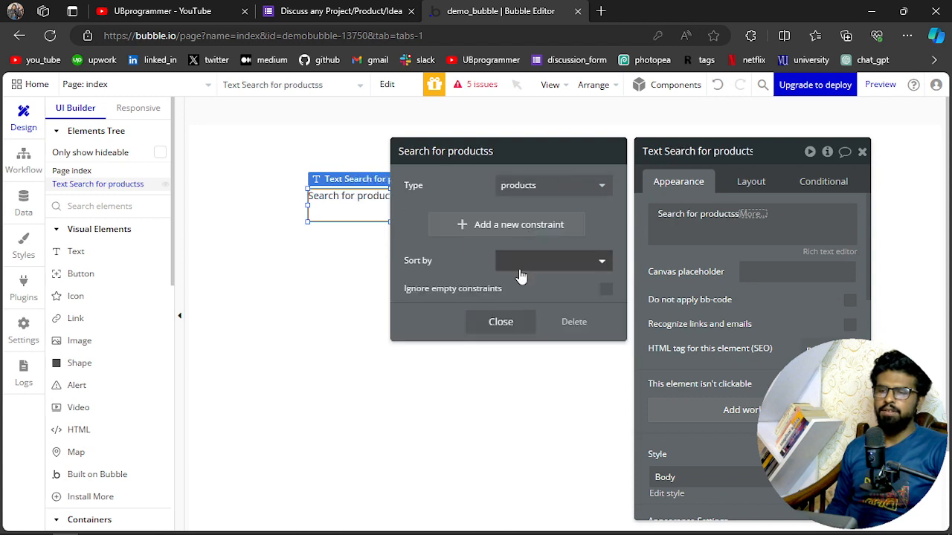
pyautogui.click(520, 335)
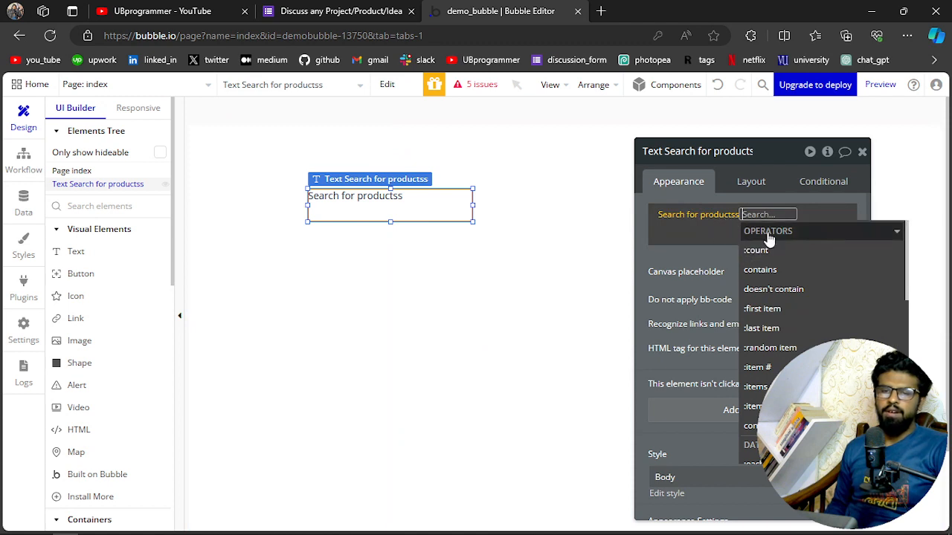
# Step: Extend the text element's search expression to the first item's name
pyautogui.click(780, 308)
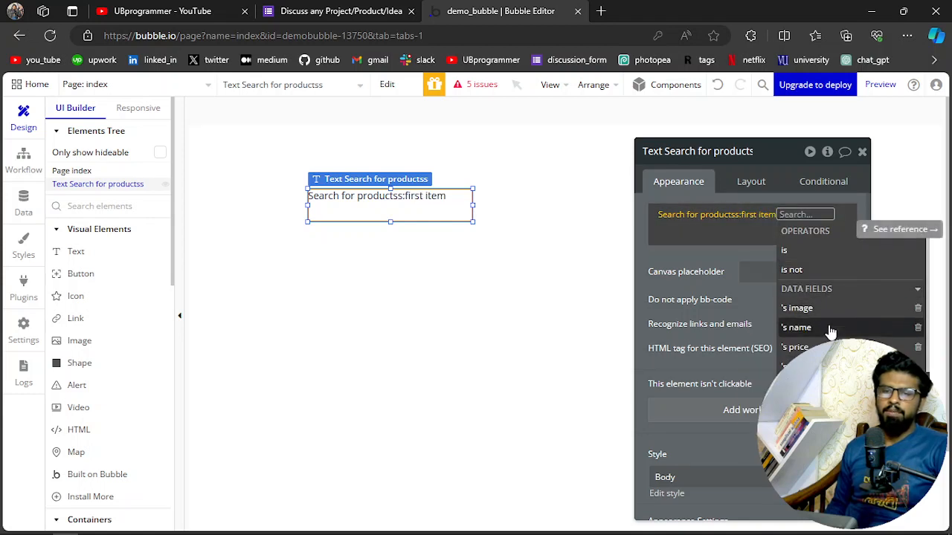
pyautogui.click(796, 328)
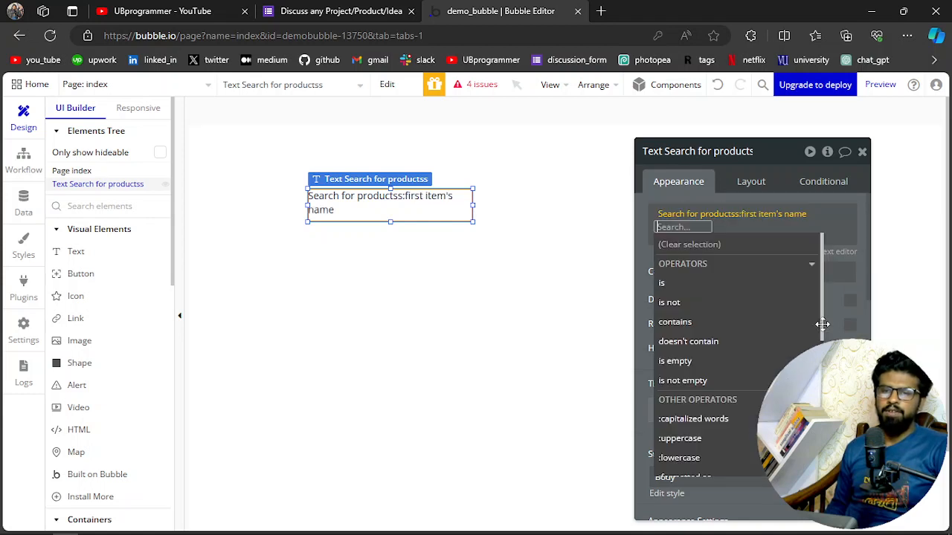
pyautogui.click(550, 250)
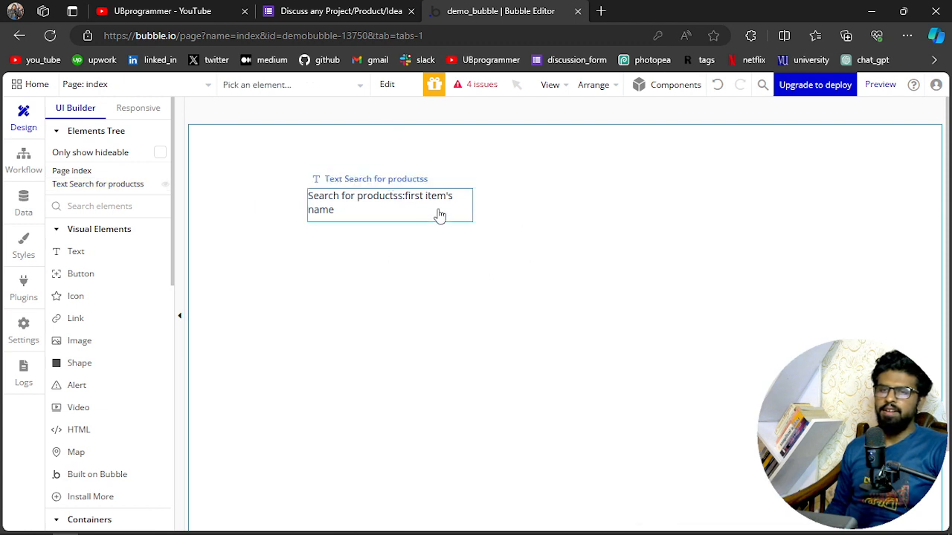
# Step: Preview the index page and examine the product name rendered by the text element
pyautogui.click(881, 85)
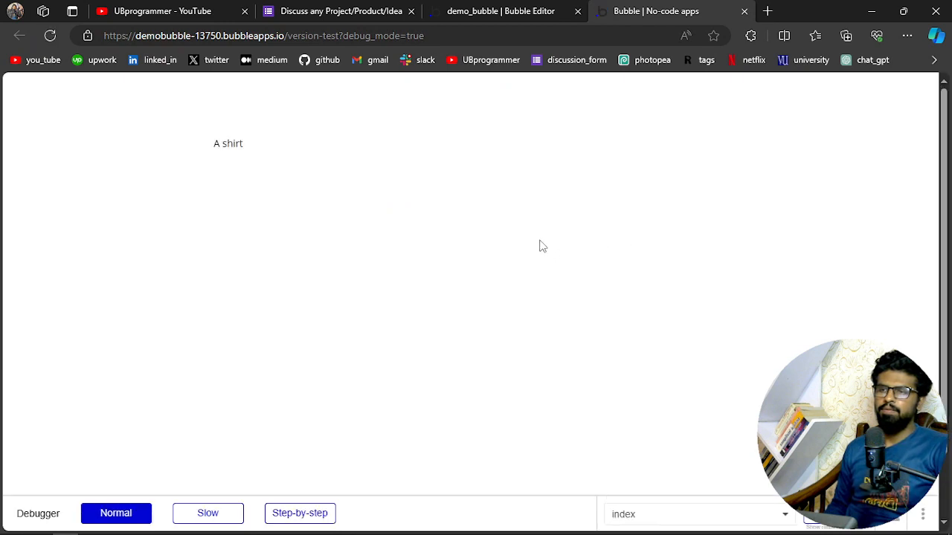
pyautogui.moveTo(215, 144); pyautogui.dragTo(255, 147)
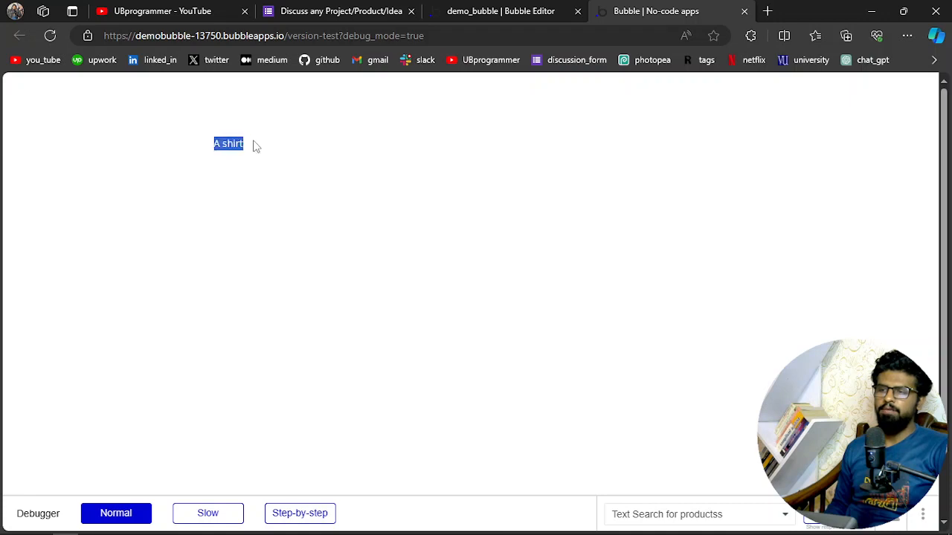
pyautogui.click(230, 151)
pyautogui.click(212, 163)
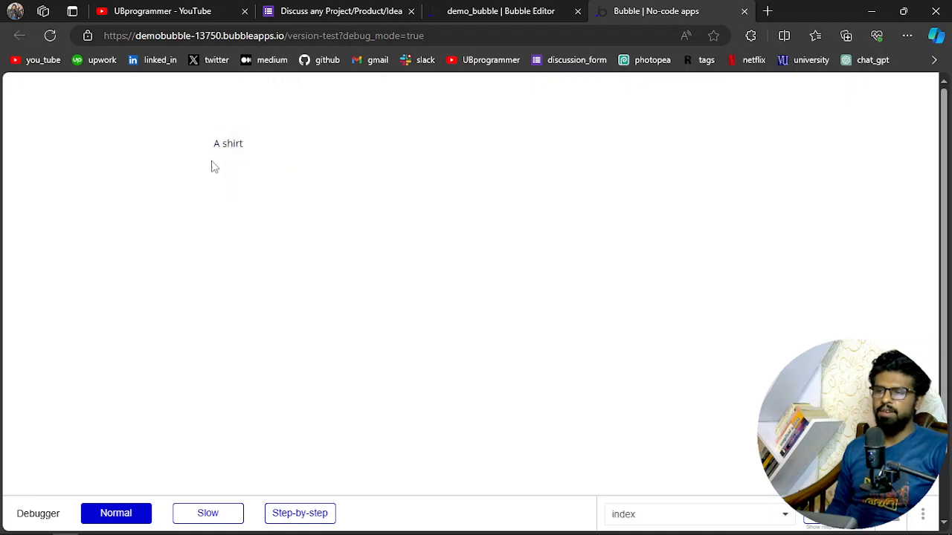
pyautogui.hotkey('ctrl', '+')
pyautogui.hotkey('ctrl', '+')
pyautogui.hotkey('ctrl', '+')
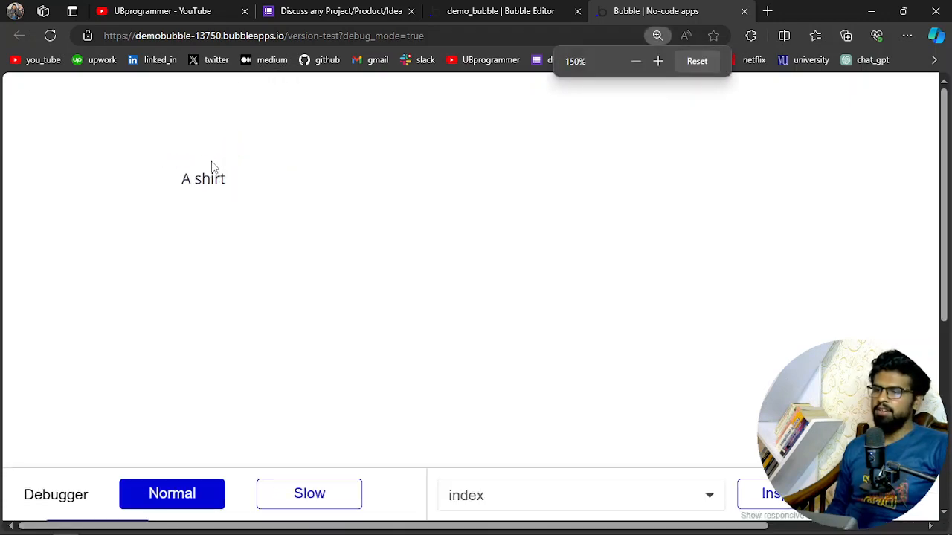
pyautogui.hotkey('ctrl', '-')
pyautogui.hotkey('ctrl', '-')
pyautogui.hotkey('ctrl', '-')
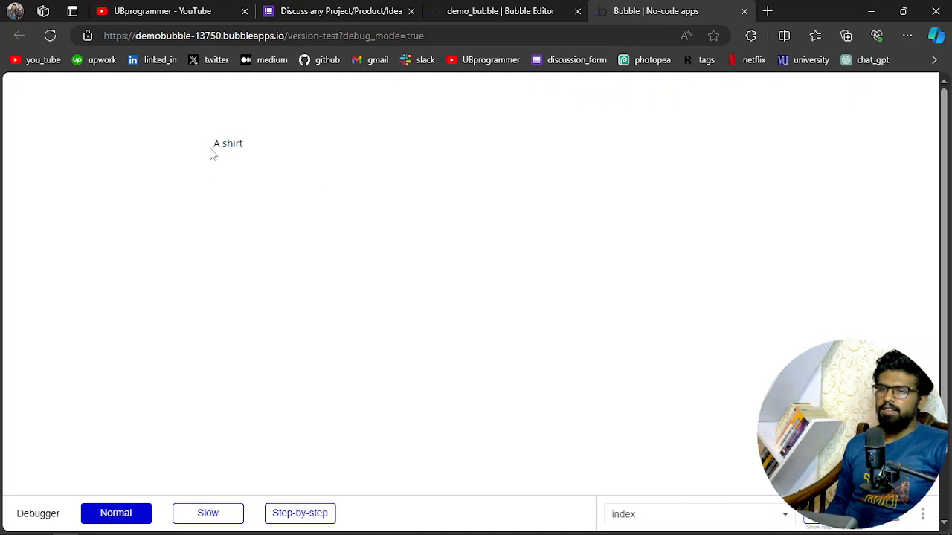
# Step: Return to the Bubble editor and delete the product search text element from the index page
pyautogui.click(461, 7)
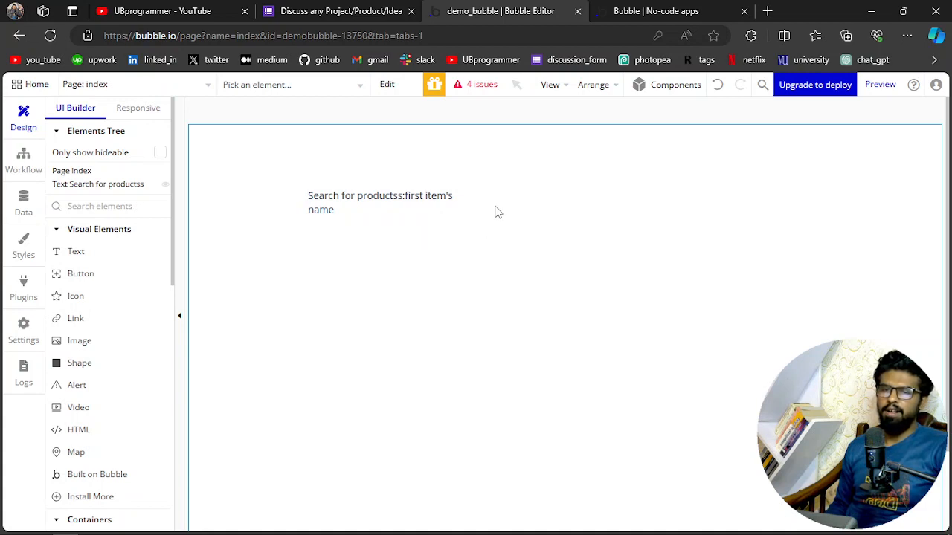
pyautogui.doubleClick(441, 210)
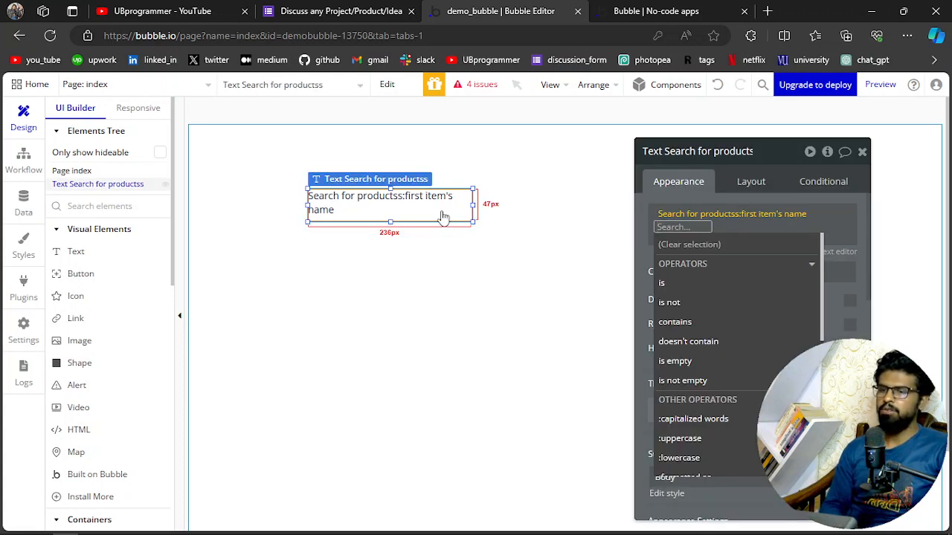
pyautogui.press('Delete')
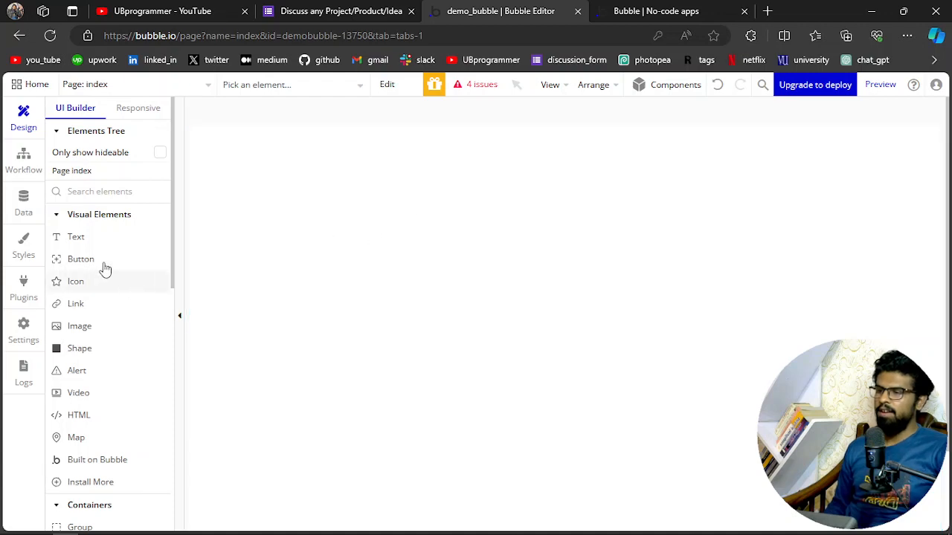
# Step: Start a new products entry in the app data with the name "A camera" and the price 100
pyautogui.click(23, 208)
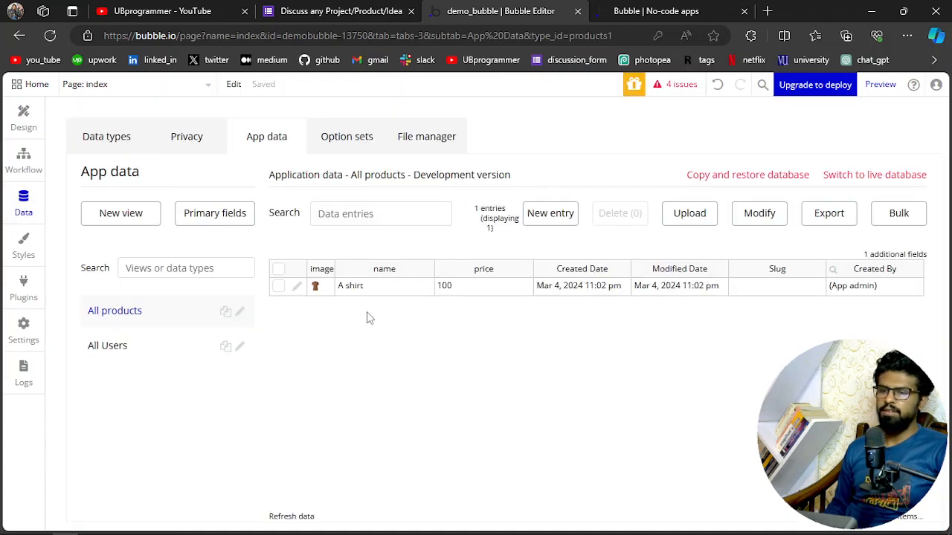
pyautogui.click(550, 217)
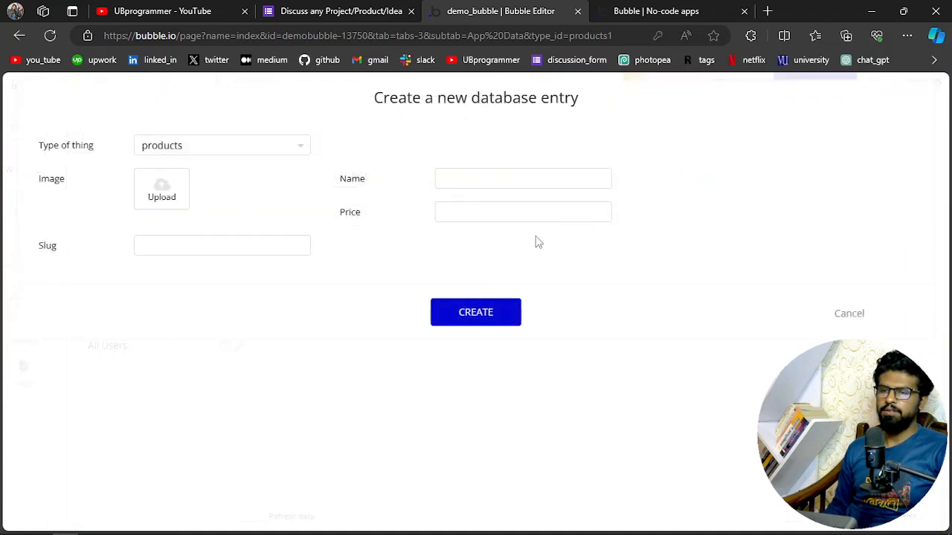
pyautogui.click(484, 178)
pyautogui.write('A')
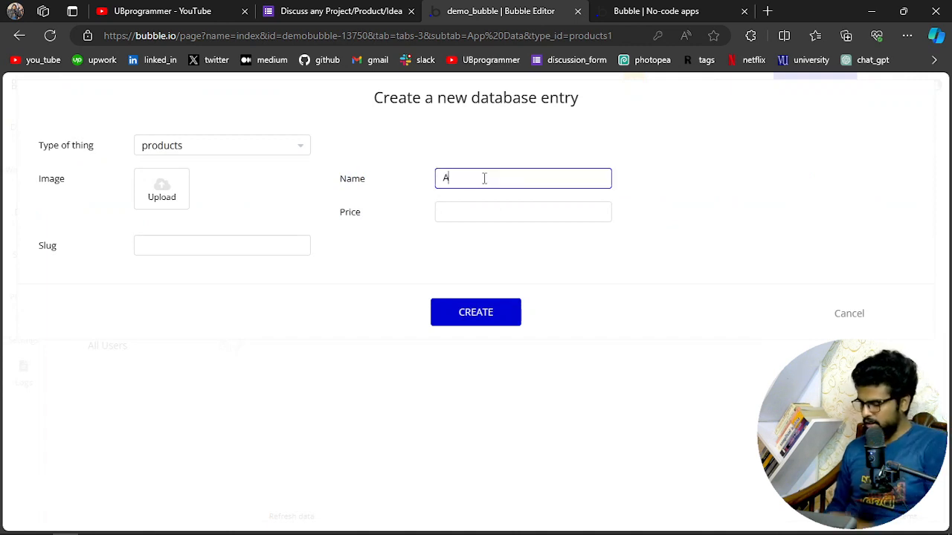
pyautogui.write(' camera')
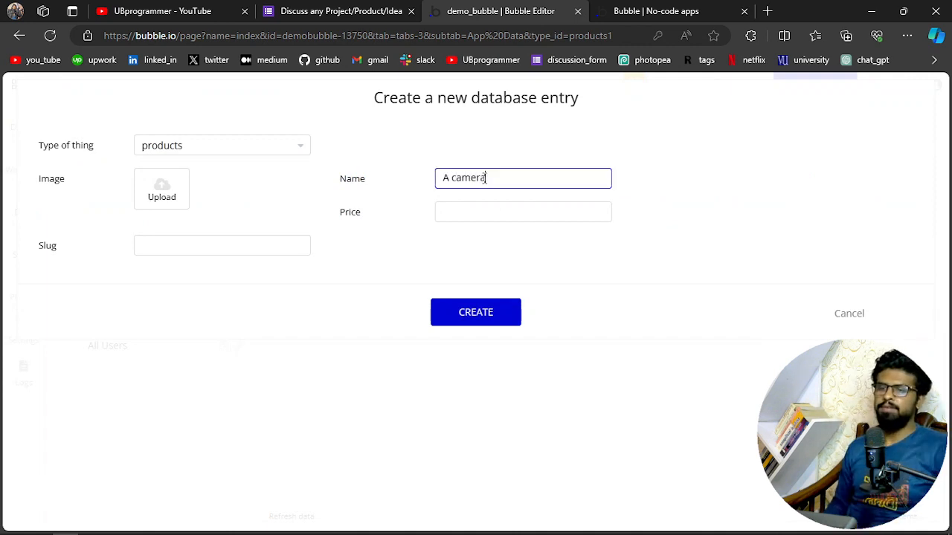
pyautogui.click(470, 207)
pyautogui.write('100')
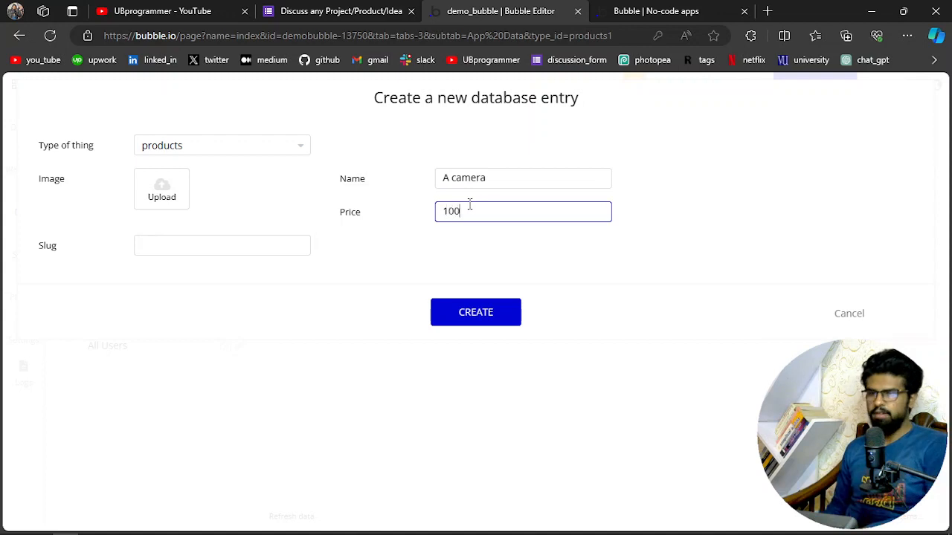
# Step: Upload the camera picture as the entry's image and create the entry
pyautogui.click(156, 165)
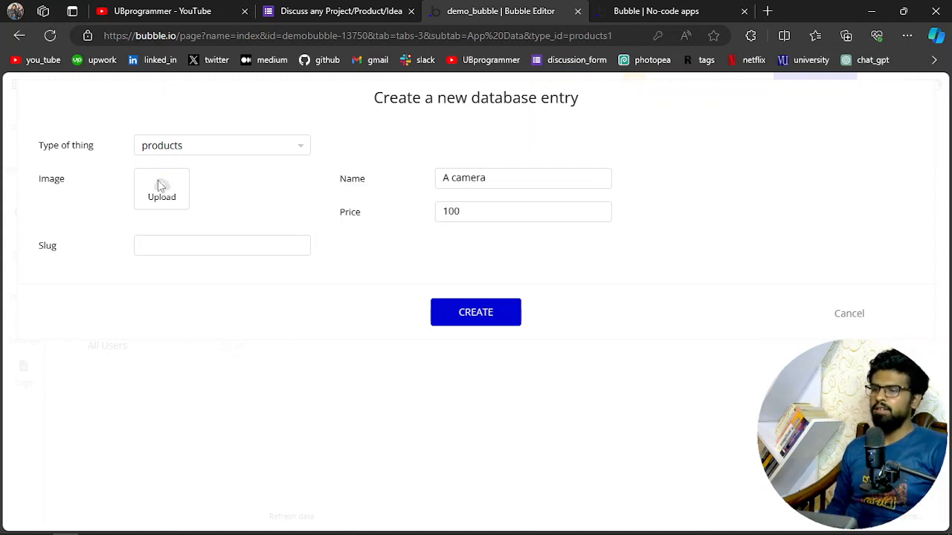
pyautogui.click(158, 186)
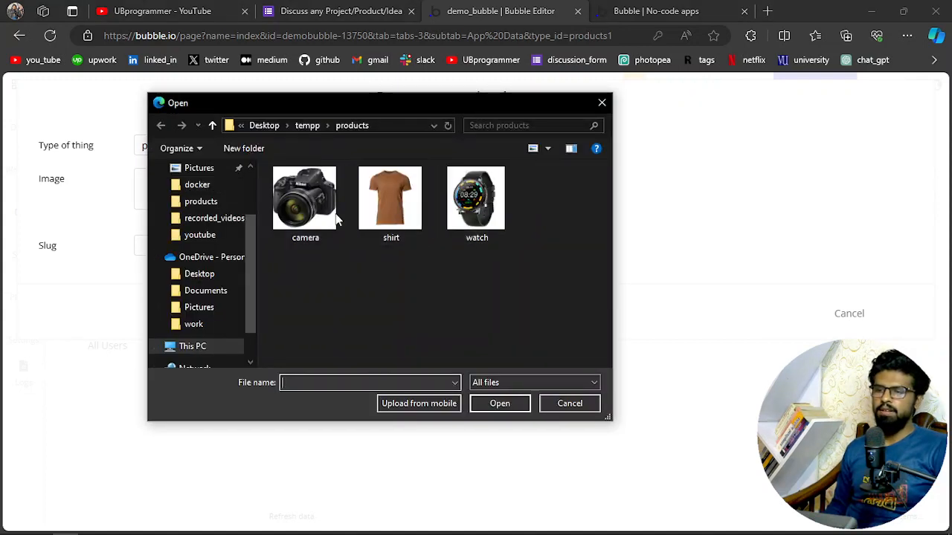
pyautogui.click(305, 202)
pyautogui.click(499, 406)
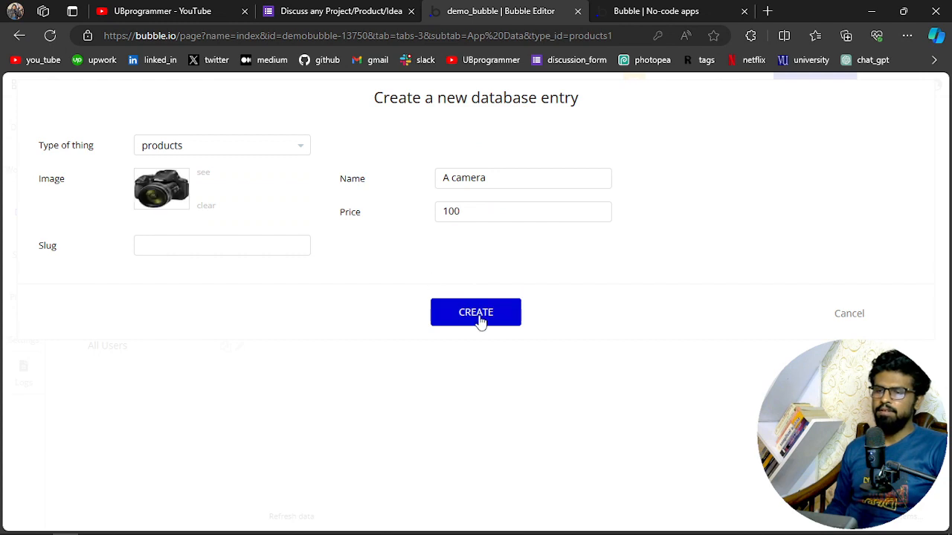
pyautogui.click(478, 314)
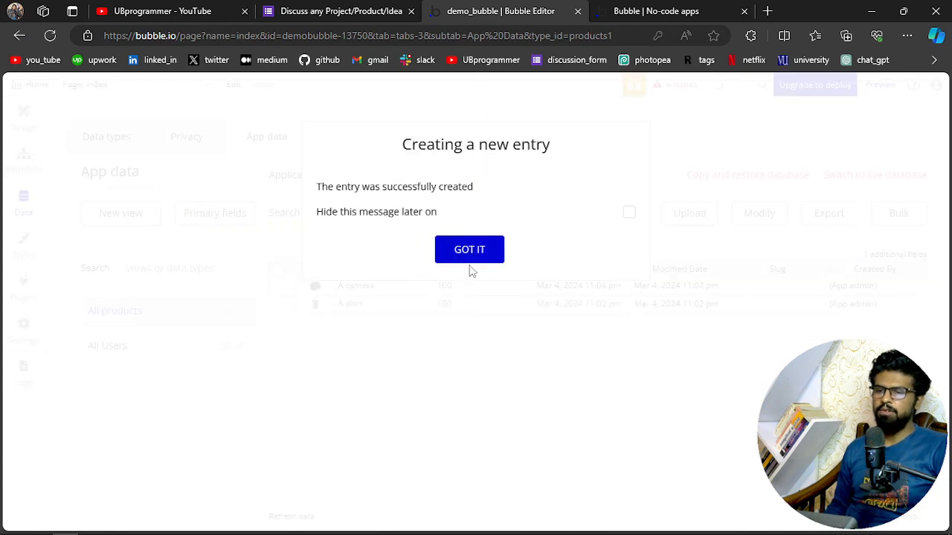
pyautogui.click(470, 252)
# Step: Start another products entry with the name "A watch" and the price 100
pyautogui.click(551, 213)
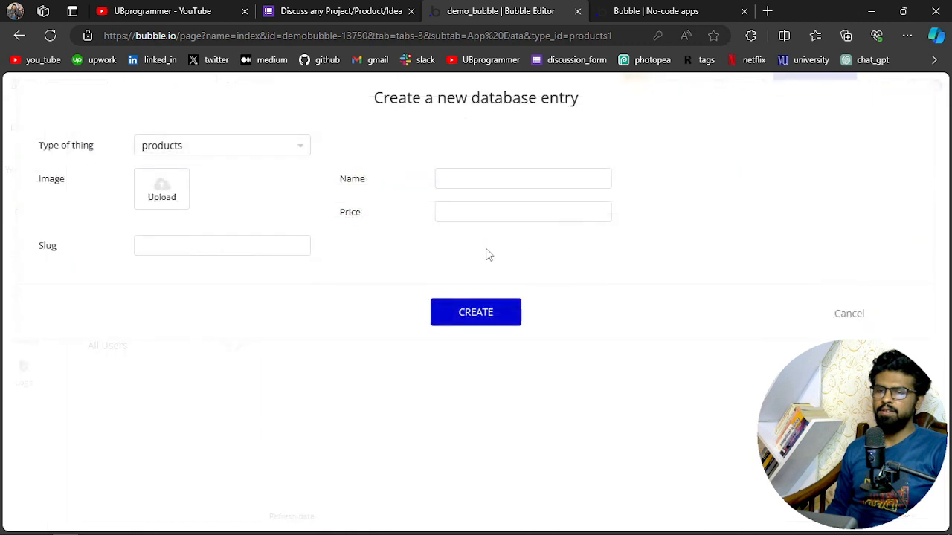
pyautogui.click(488, 174)
pyautogui.write('A')
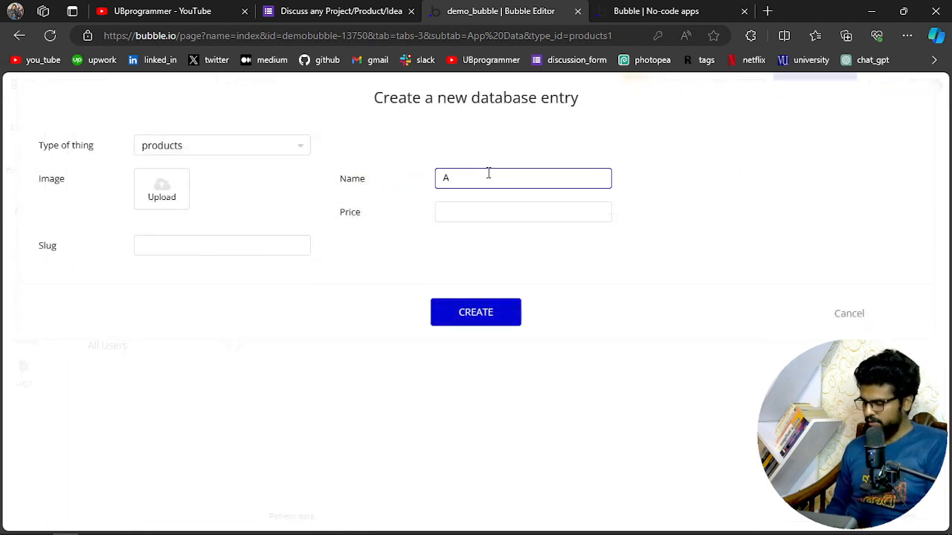
pyautogui.write(' watch')
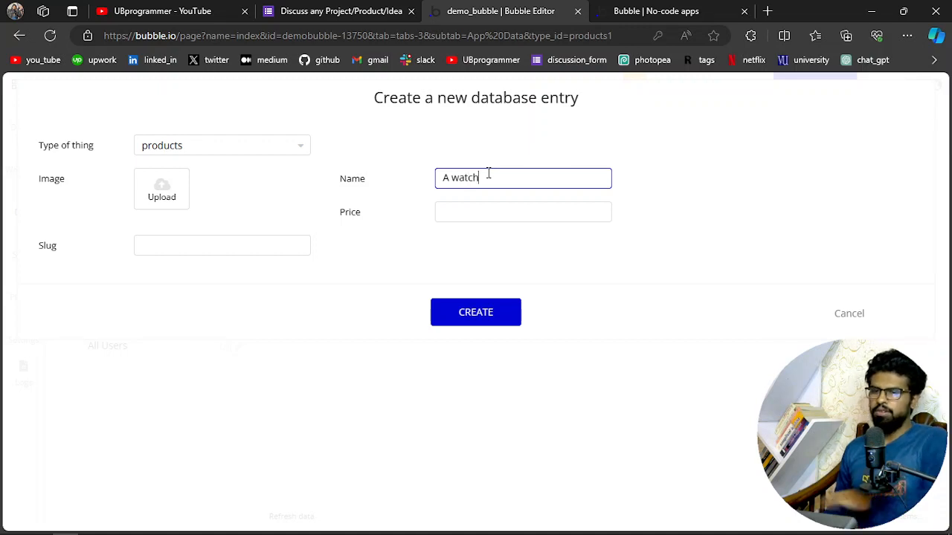
pyautogui.click(476, 213)
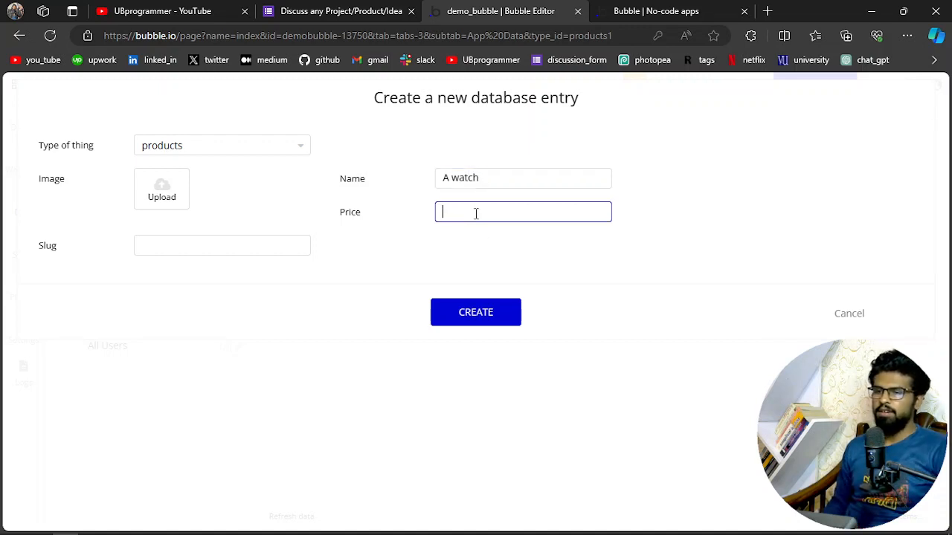
pyautogui.write('100')
# Step: Upload the watch picture as the entry's image and create the entry
pyautogui.click(166, 191)
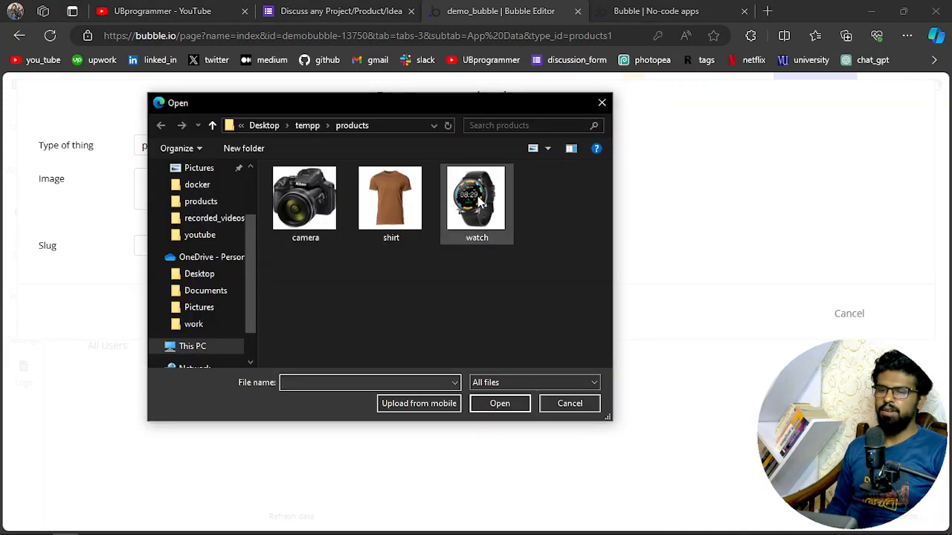
pyautogui.click(477, 199)
pyautogui.click(513, 408)
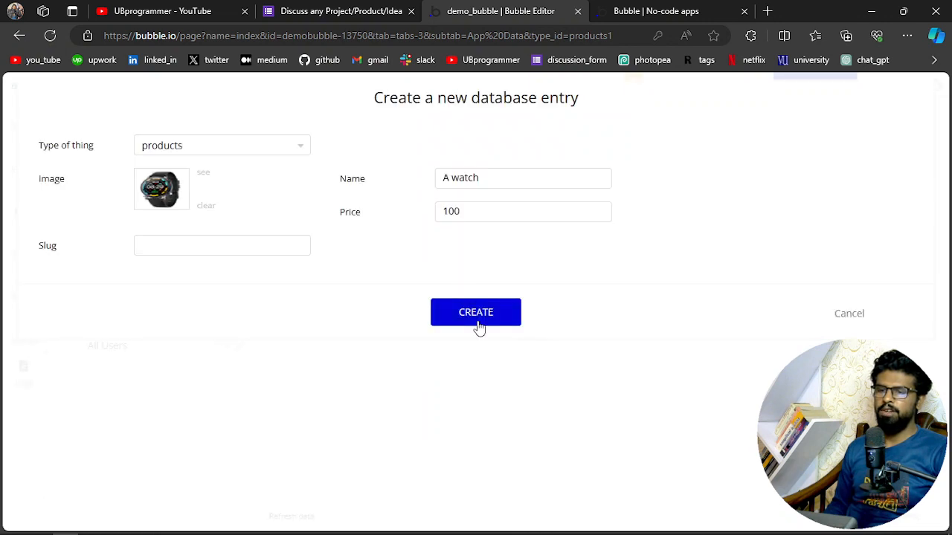
pyautogui.click(479, 327)
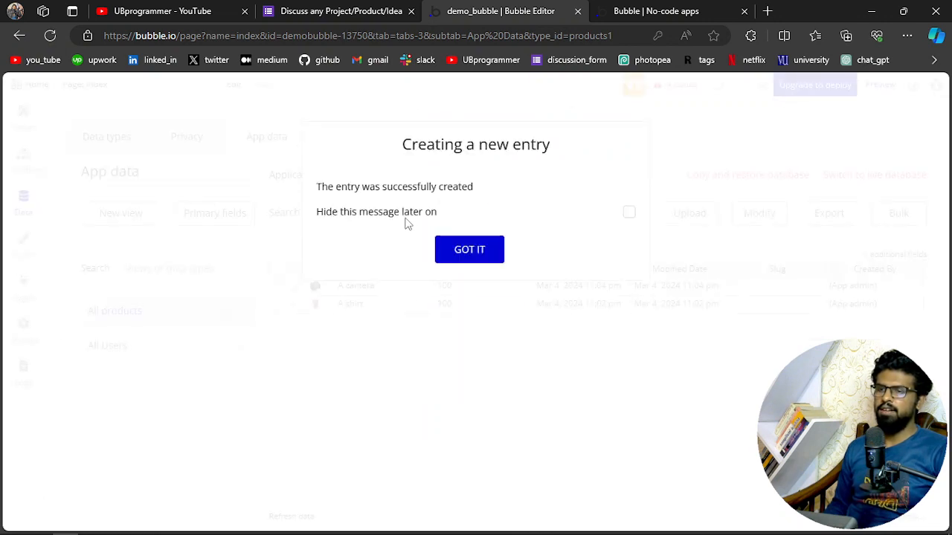
pyautogui.click(479, 255)
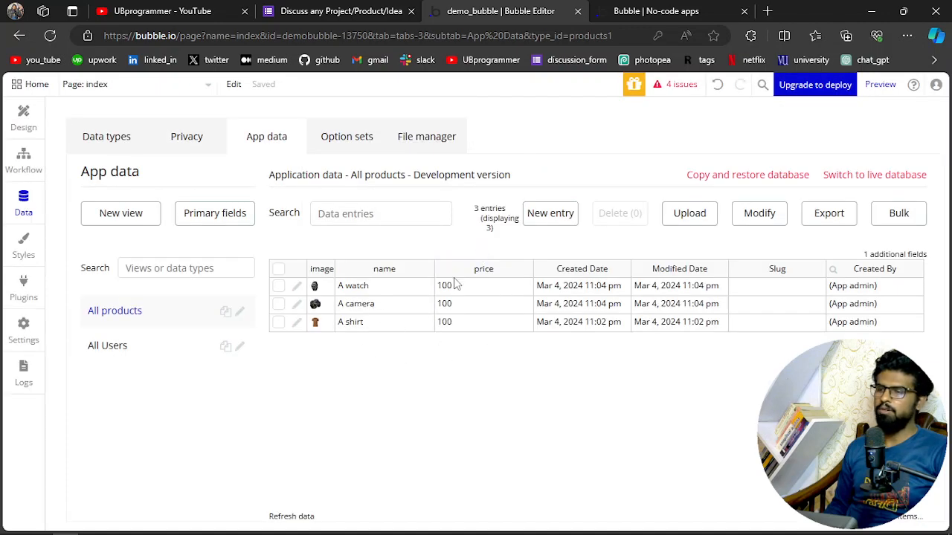
# Step: Draw a repeating group about 523 px wide on the index page and set its type of content to products
pyautogui.click(23, 125)
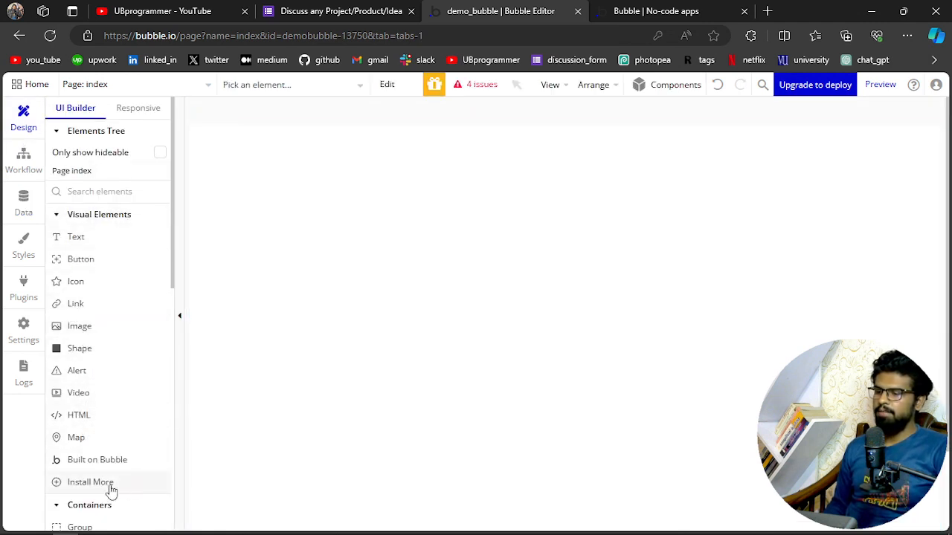
pyautogui.scroll(-2, 108, 364)
pyautogui.scroll(-2, 109, 363)
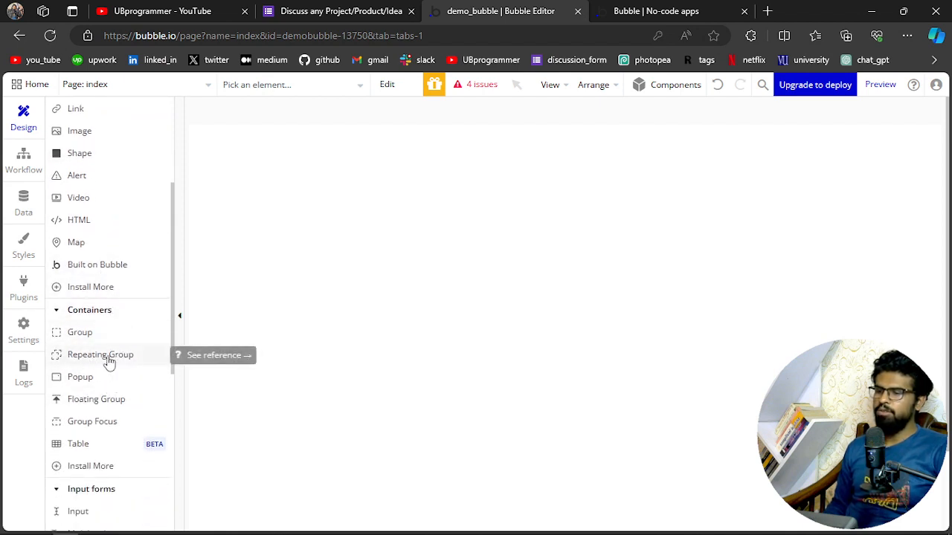
pyautogui.click(84, 363)
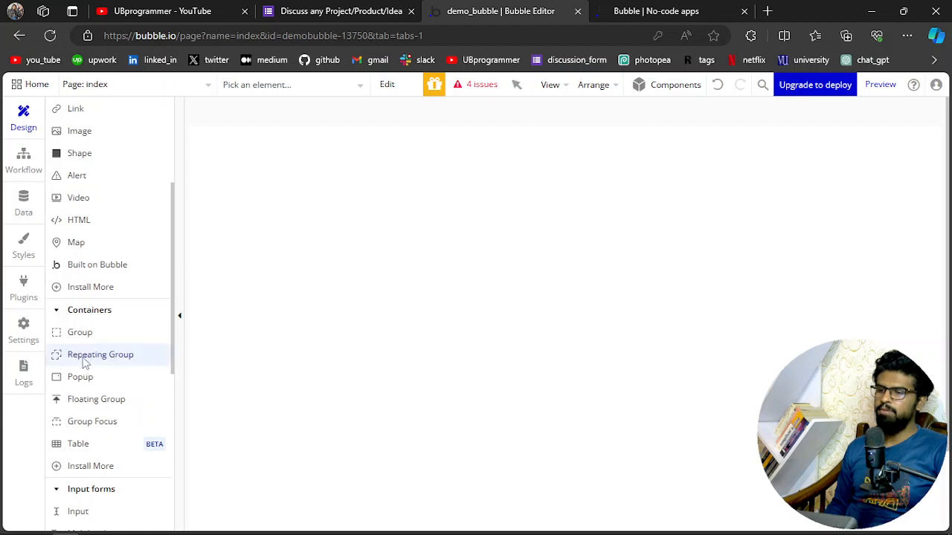
pyautogui.moveTo(291, 172)
pyautogui.mouseDown()
pyautogui.moveTo(538, 329)
pyautogui.moveTo(657, 391)
pyautogui.mouseUp()
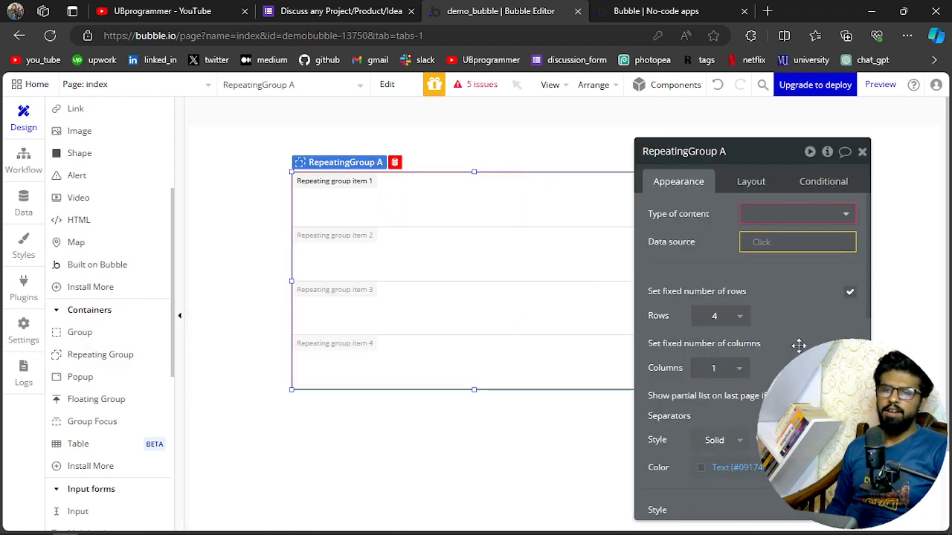
pyautogui.click(797, 218)
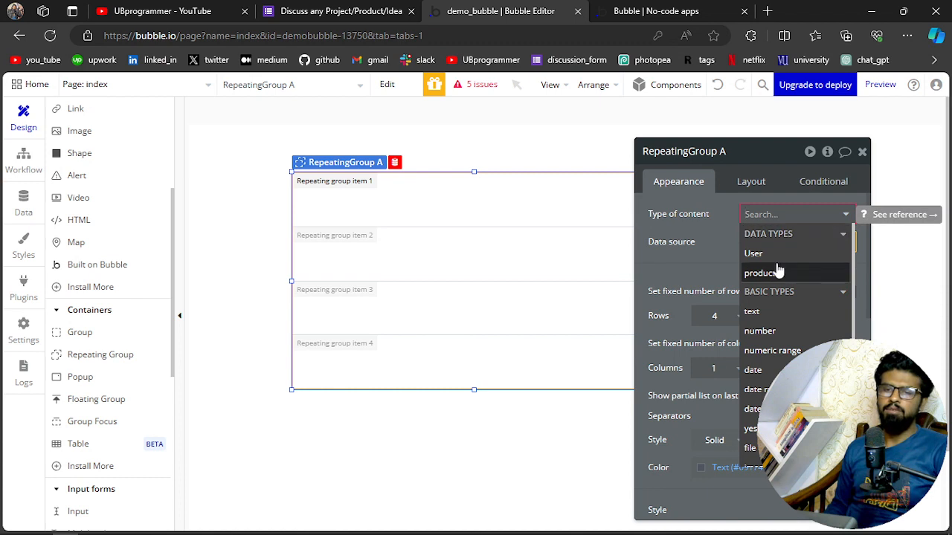
pyautogui.click(763, 273)
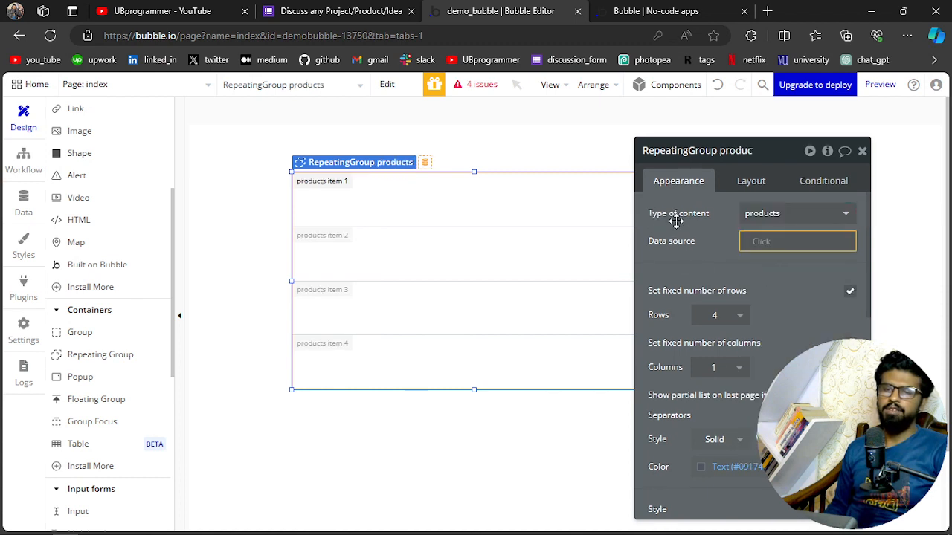
# Step: Set the repeating group's data source to a search for products, without constraints or sorting
pyautogui.click(761, 244)
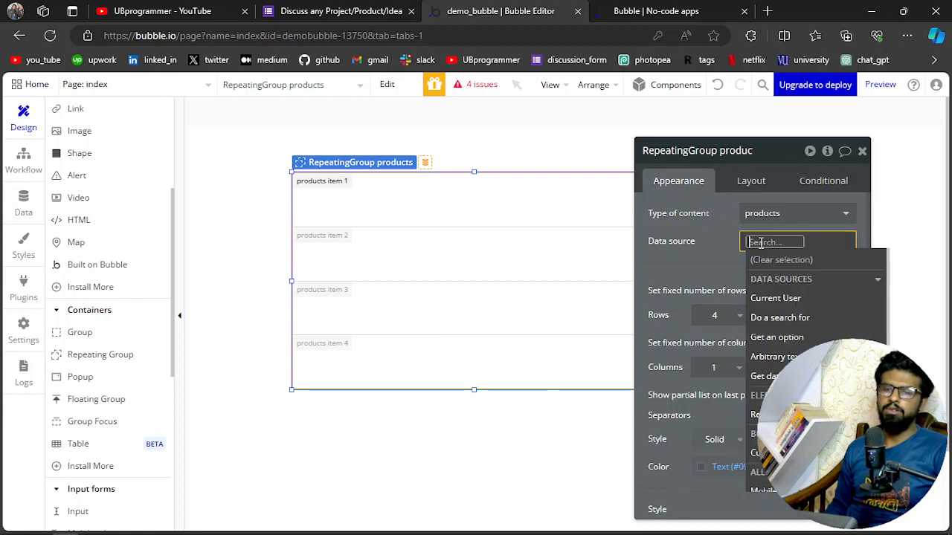
pyautogui.click(798, 324)
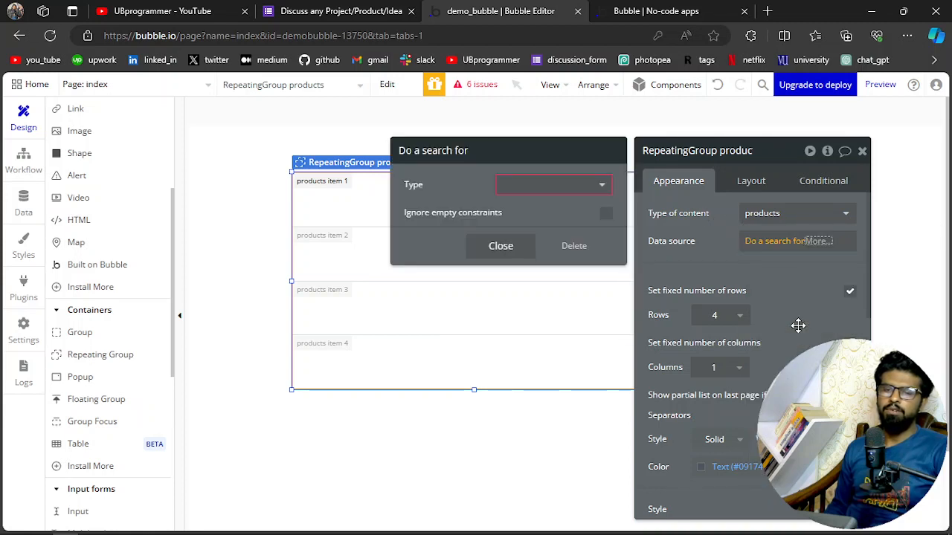
pyautogui.click(543, 187)
pyautogui.click(535, 245)
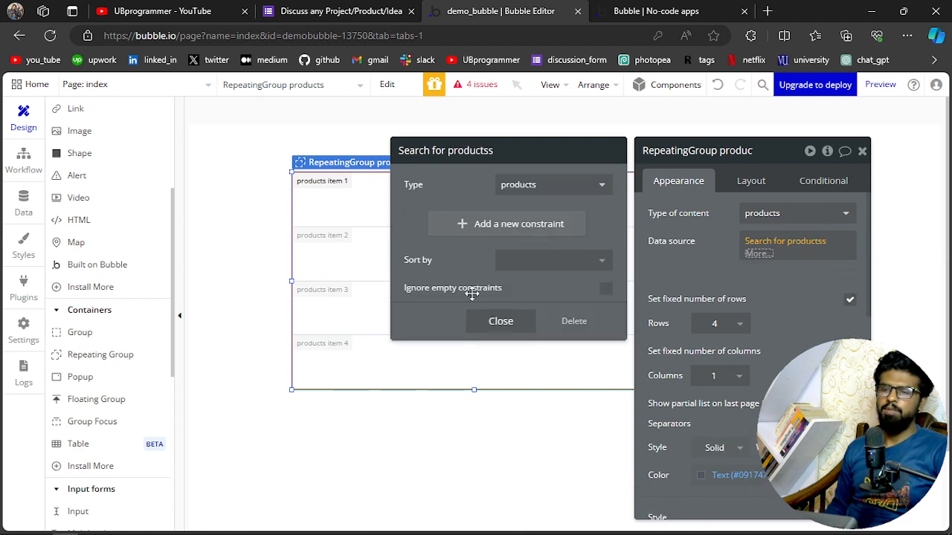
pyautogui.click(537, 263)
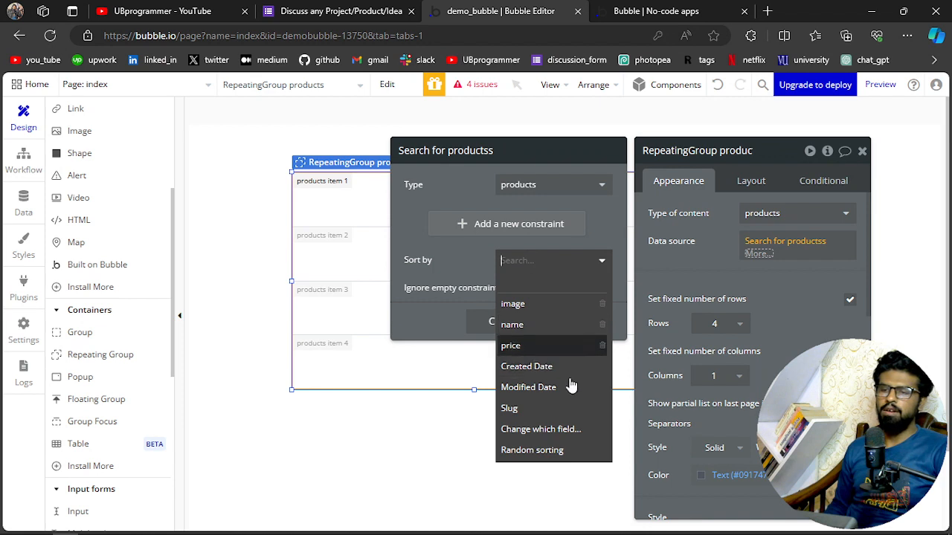
pyautogui.click(452, 276)
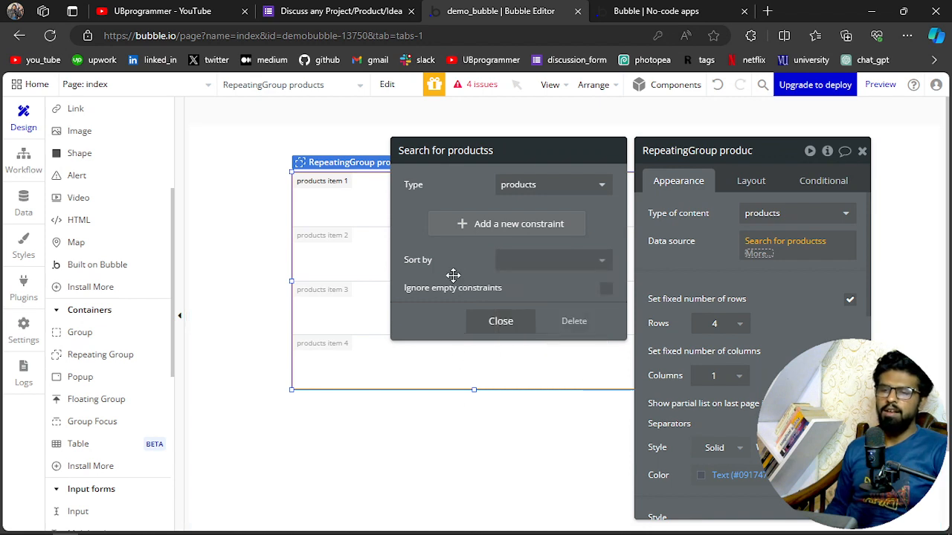
pyautogui.click(512, 325)
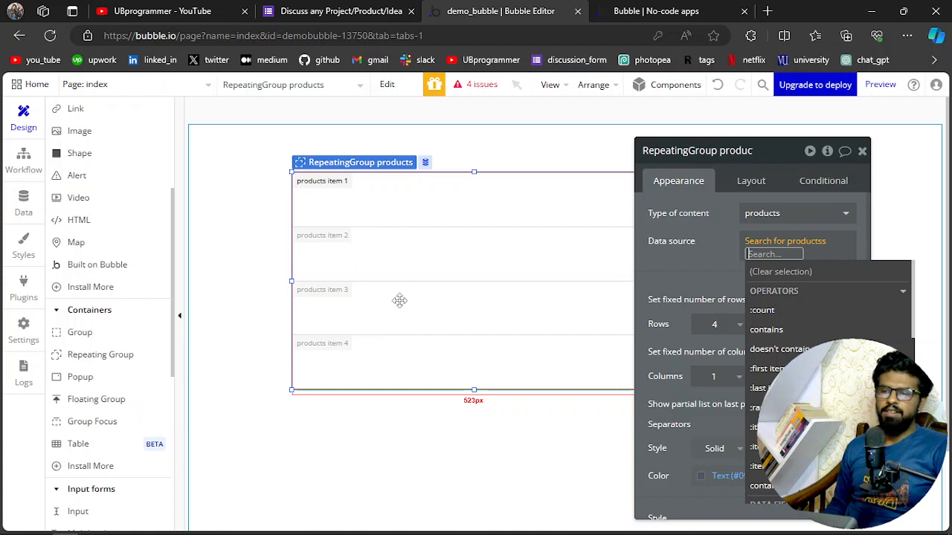
pyautogui.click(704, 278)
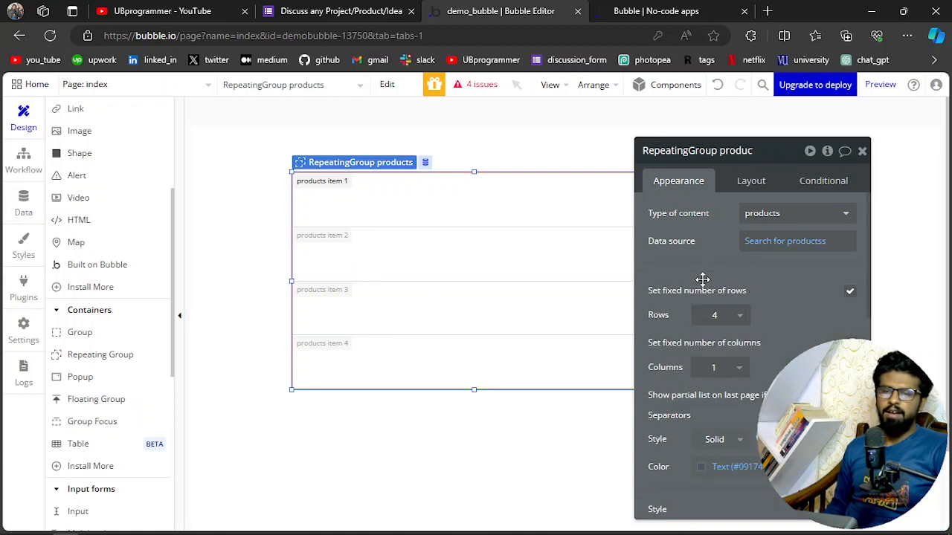
# Step: Set the repeating group to 1 row and 3 columns and look through its remaining appearance settings
pyautogui.click(740, 318)
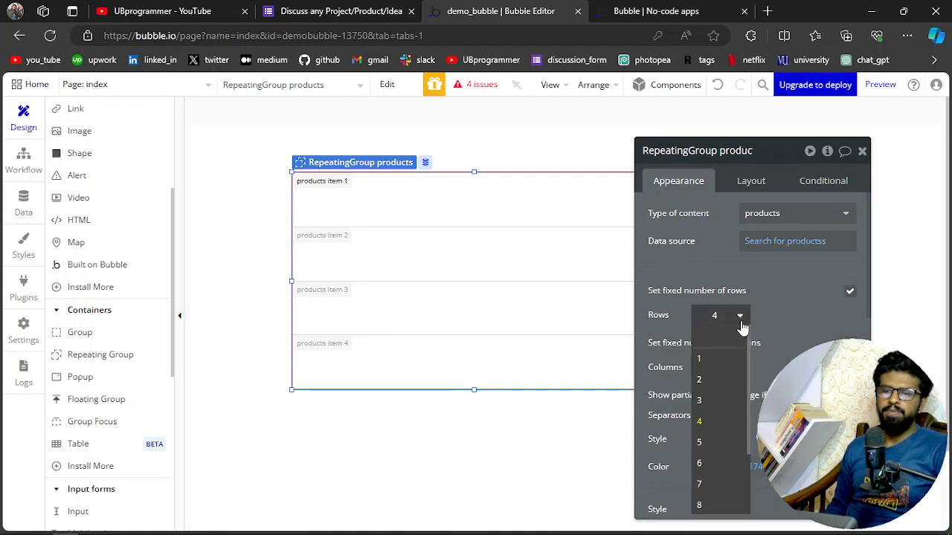
pyautogui.click(716, 360)
pyautogui.click(737, 378)
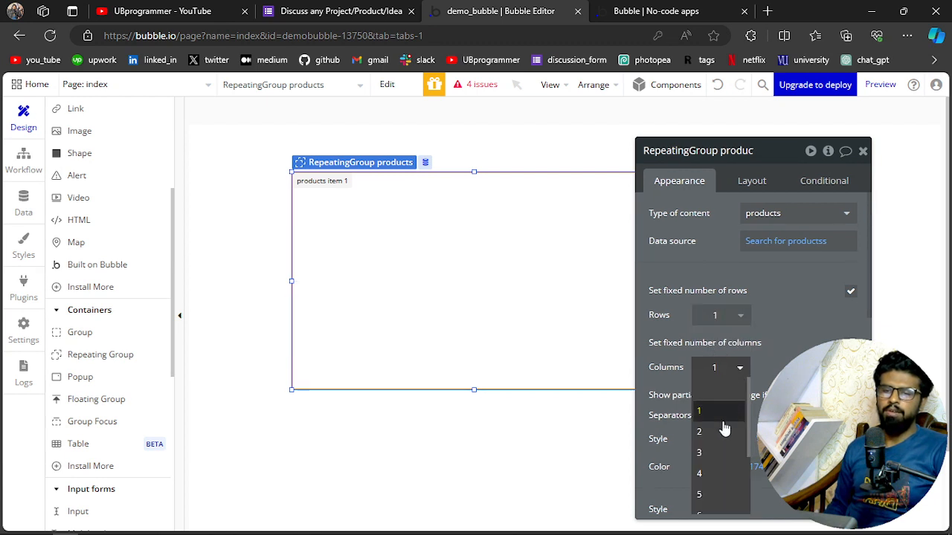
pyautogui.click(716, 453)
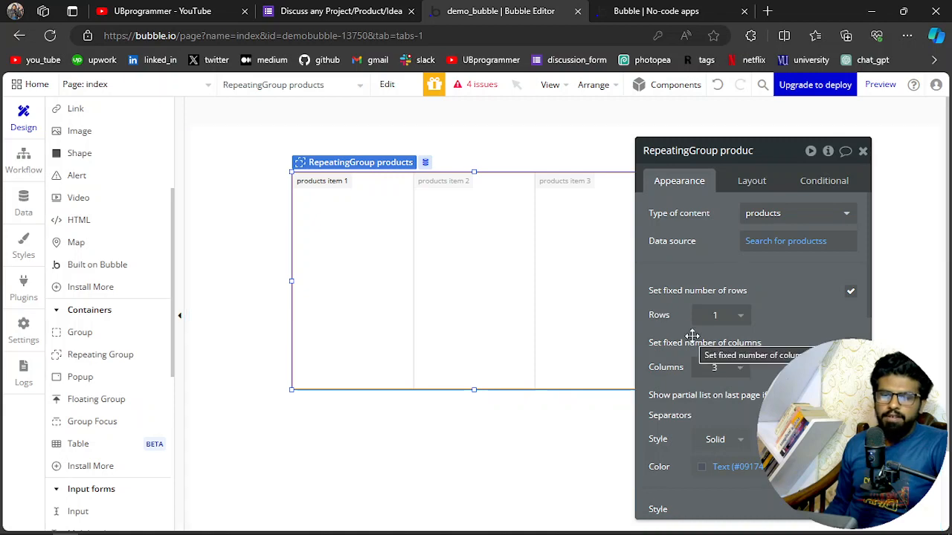
pyautogui.scroll(-6, 743, 337)
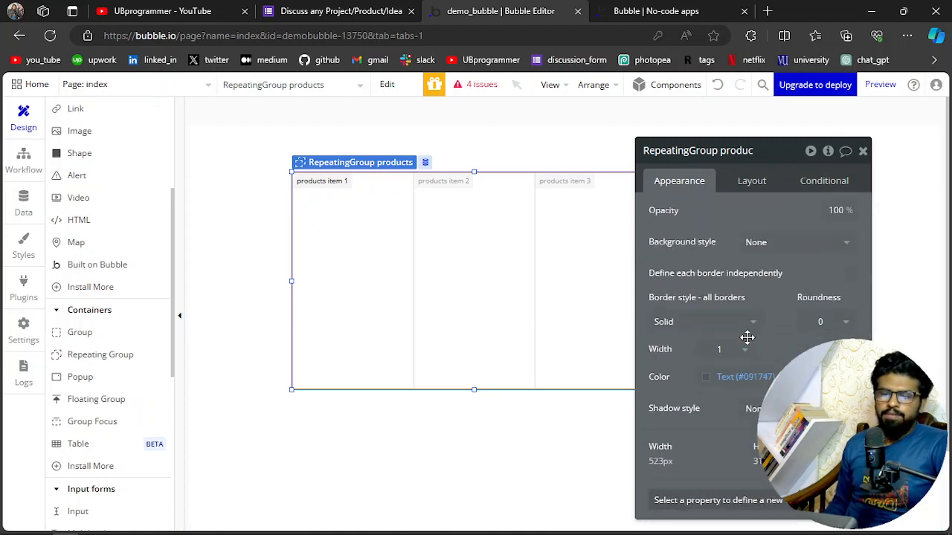
pyautogui.scroll(-2, 747, 337)
pyautogui.scroll(10, 747, 336)
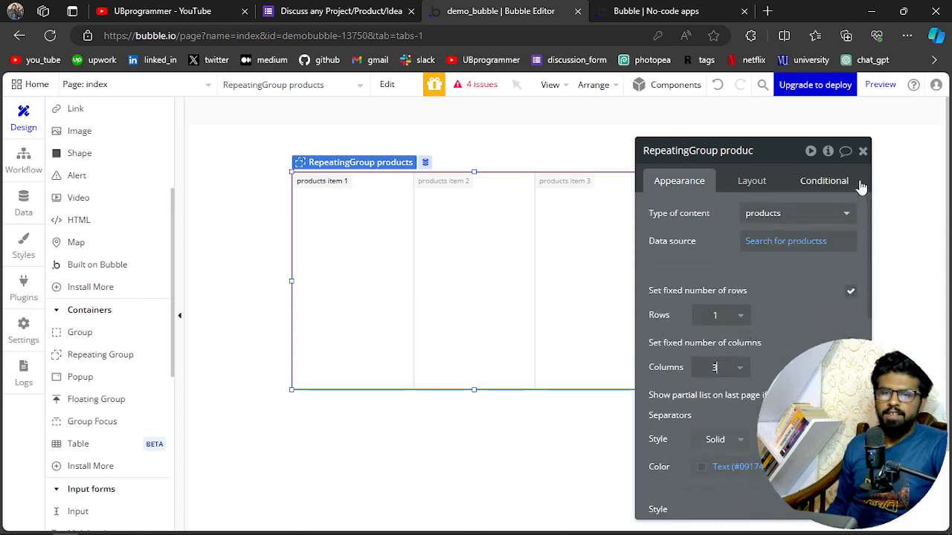
# Step: Add a text element to the repeating group's first cell and bind it to the current cell's products's name
pyautogui.click(863, 151)
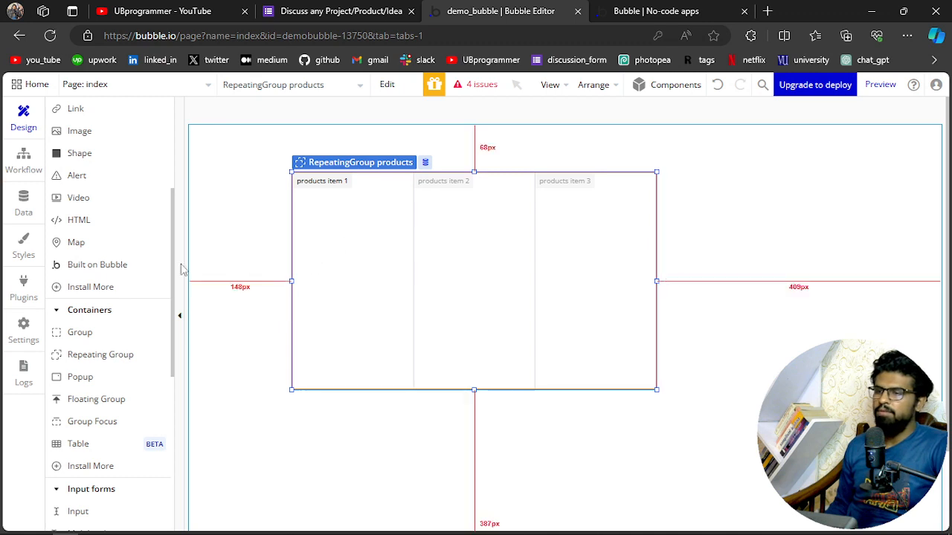
pyautogui.scroll(4, 112, 256)
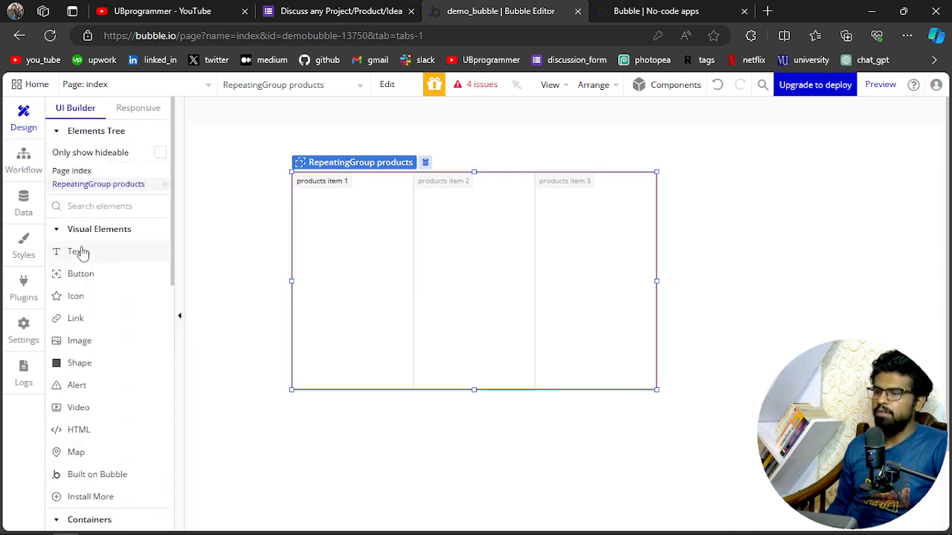
pyautogui.click(76, 253)
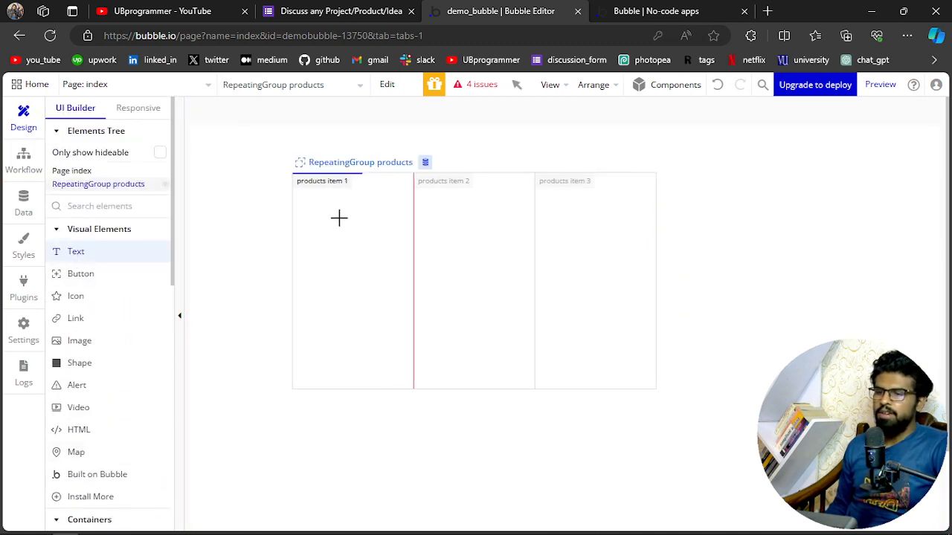
pyautogui.click(309, 192)
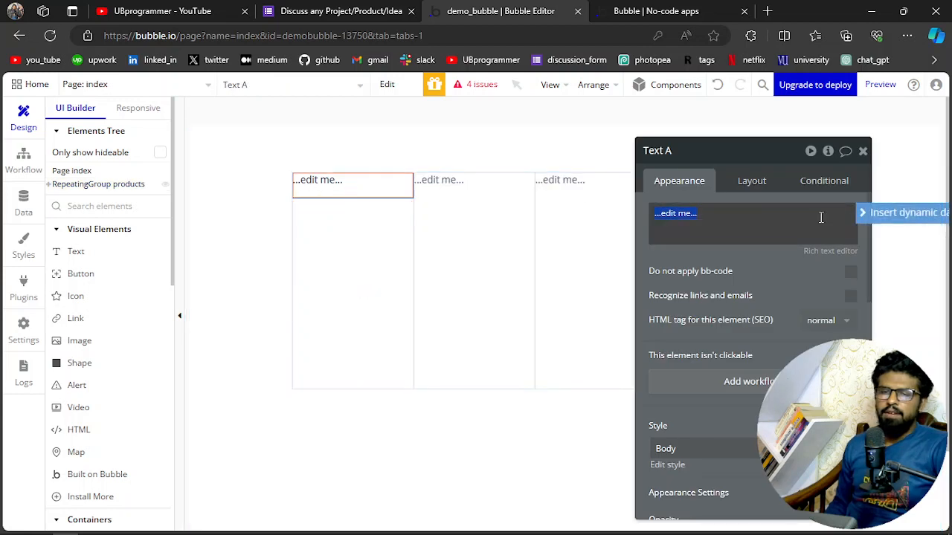
pyautogui.click(885, 215)
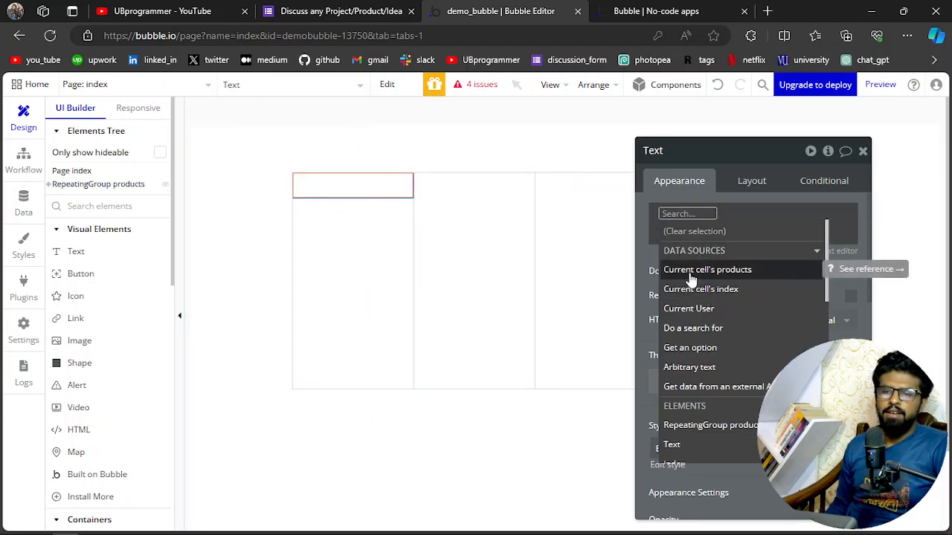
pyautogui.click(740, 276)
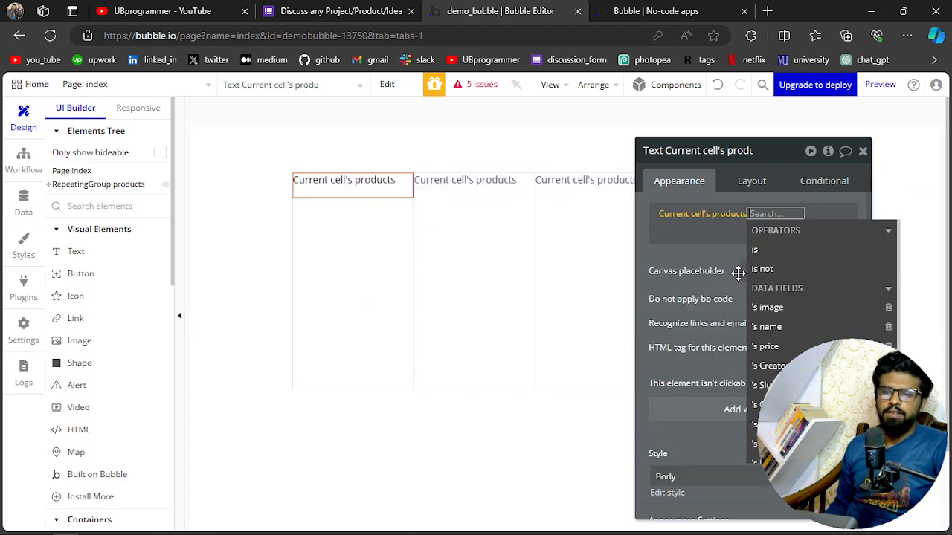
pyautogui.click(794, 327)
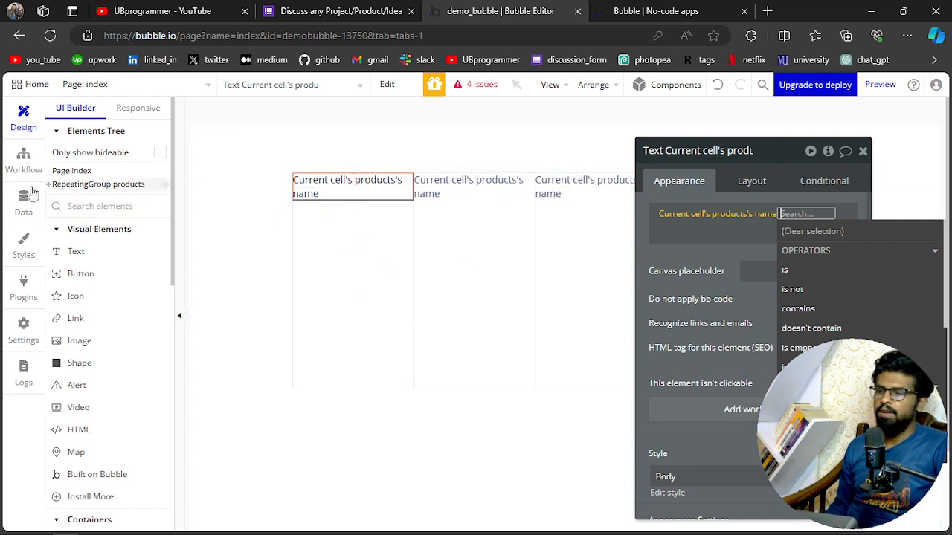
# Step: Add a second text element below the name in the cell and bind it to the current cell's products's price
pyautogui.click(103, 253)
pyautogui.click(324, 231)
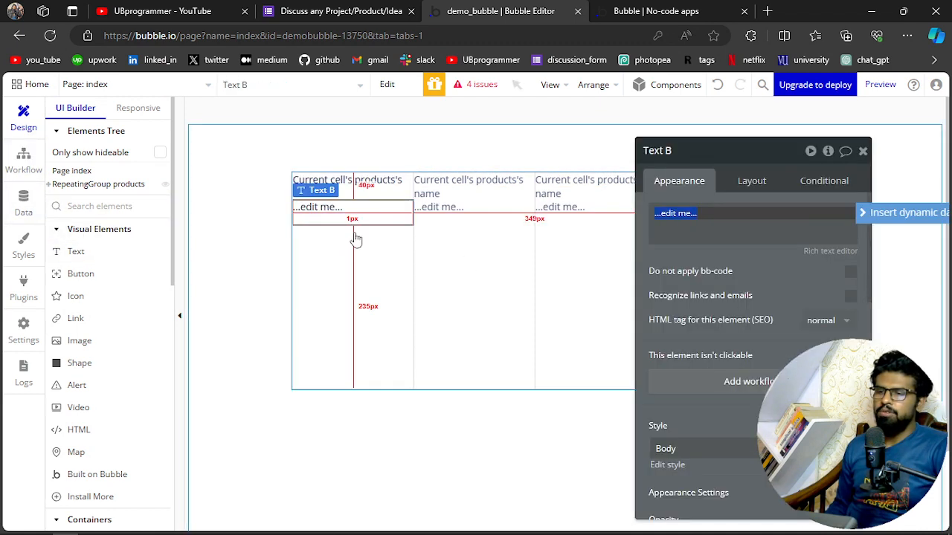
pyautogui.click(892, 213)
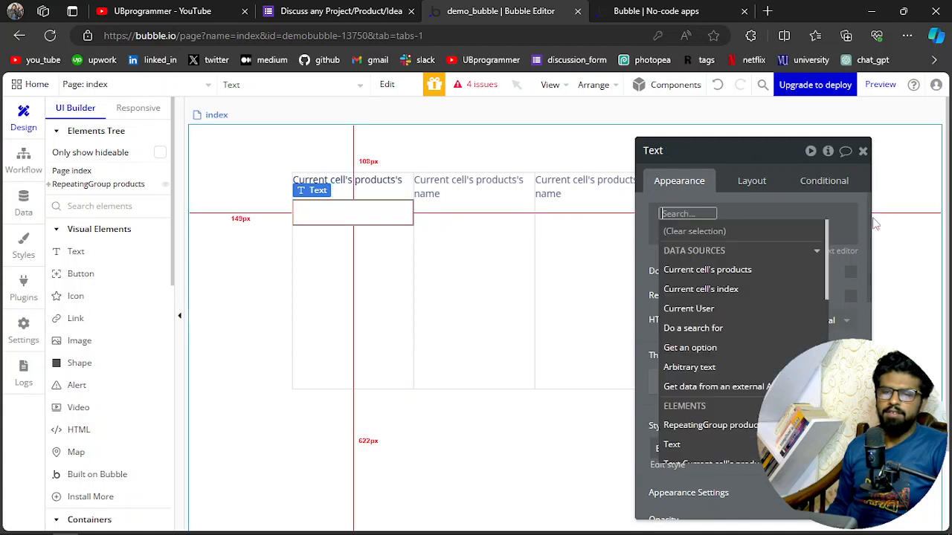
pyautogui.click(733, 271)
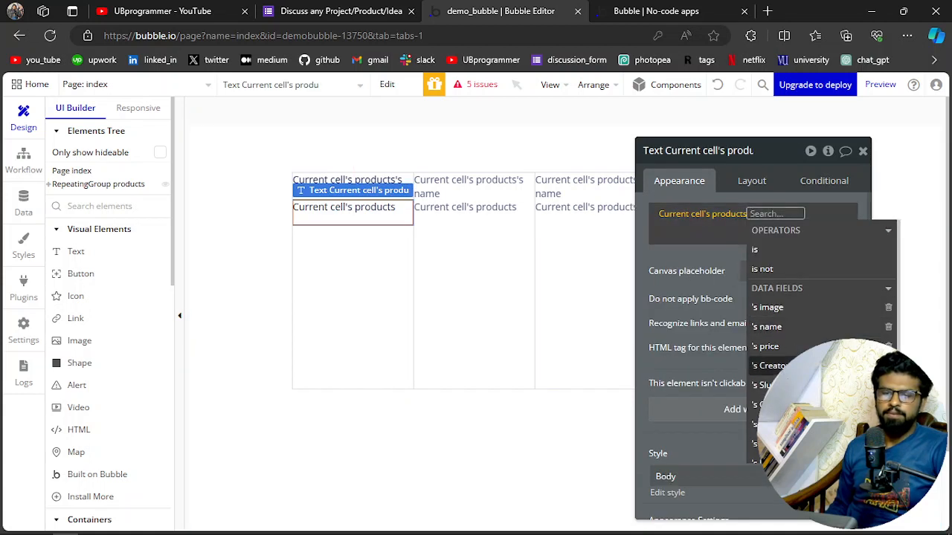
pyautogui.click(796, 346)
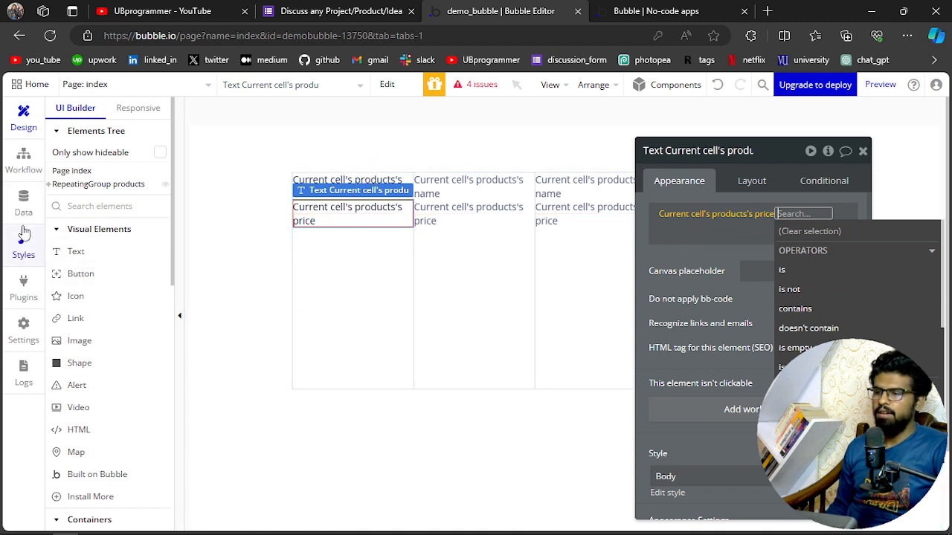
pyautogui.click(27, 119)
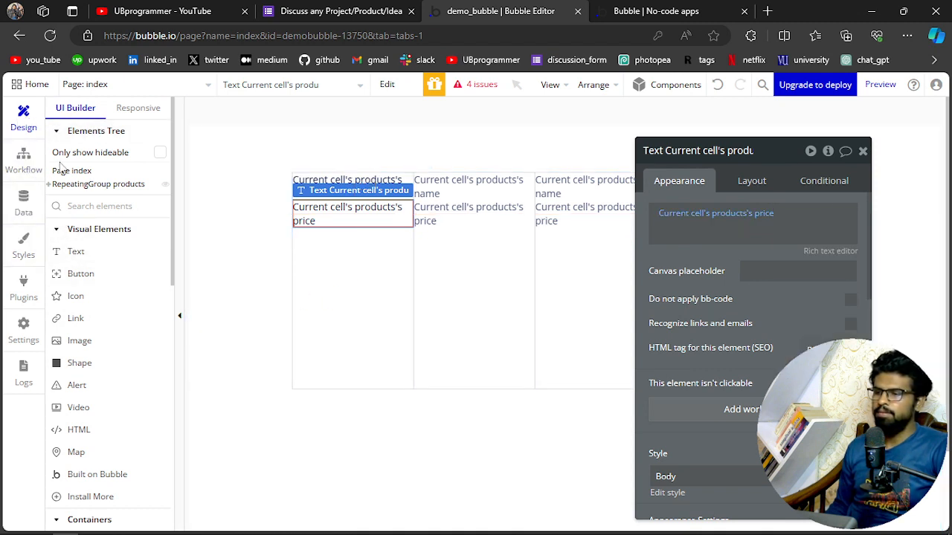
# Step: Place an image element below the price text and set its dynamic image to the current cell's products's image
pyautogui.click(81, 347)
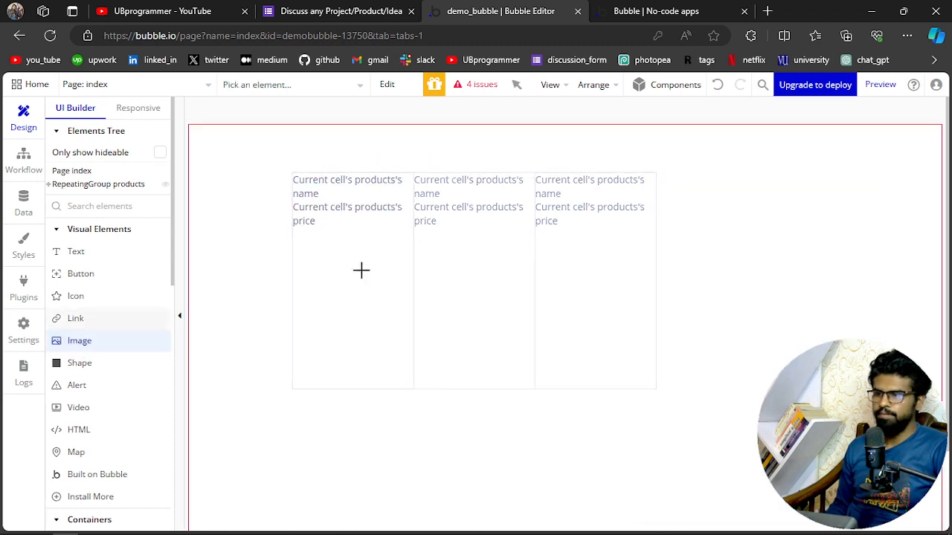
pyautogui.click(323, 263)
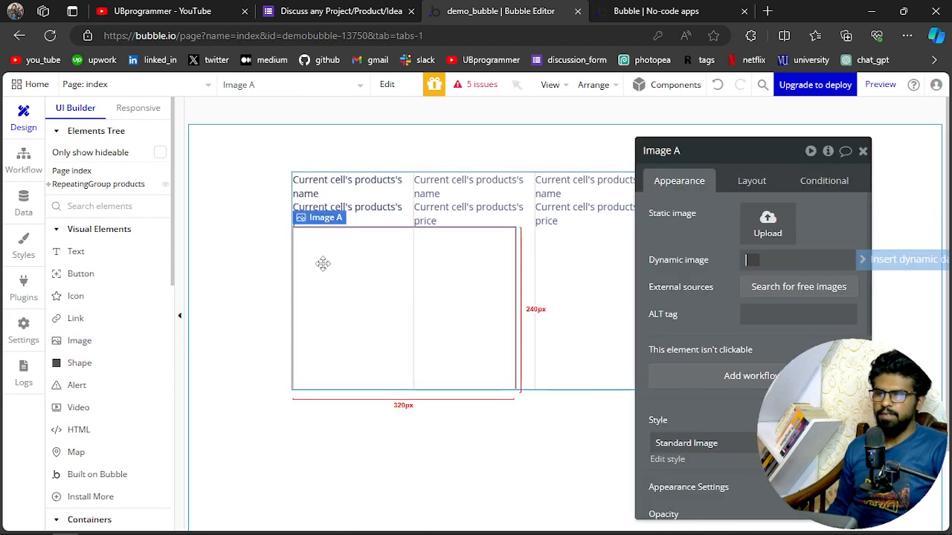
pyautogui.click(909, 260)
pyautogui.click(813, 321)
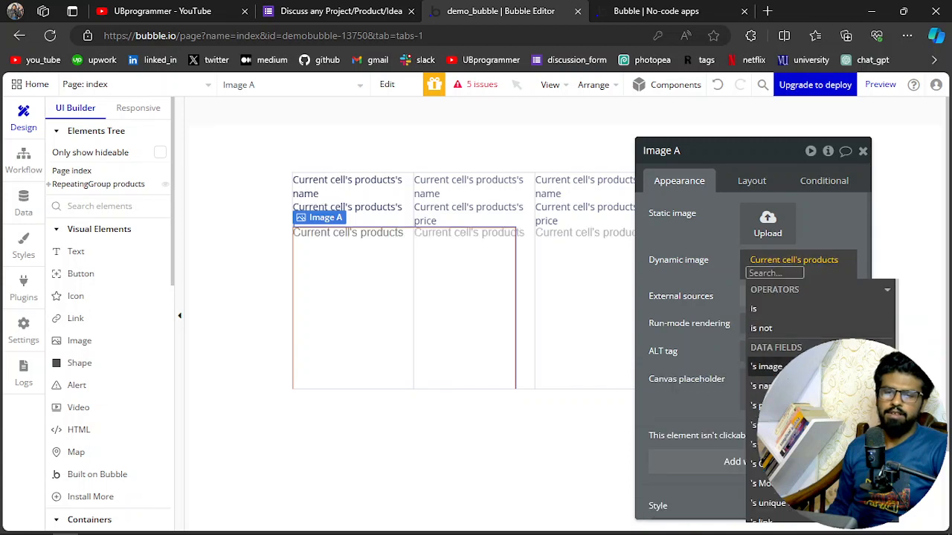
pyautogui.click(766, 367)
pyautogui.click(680, 280)
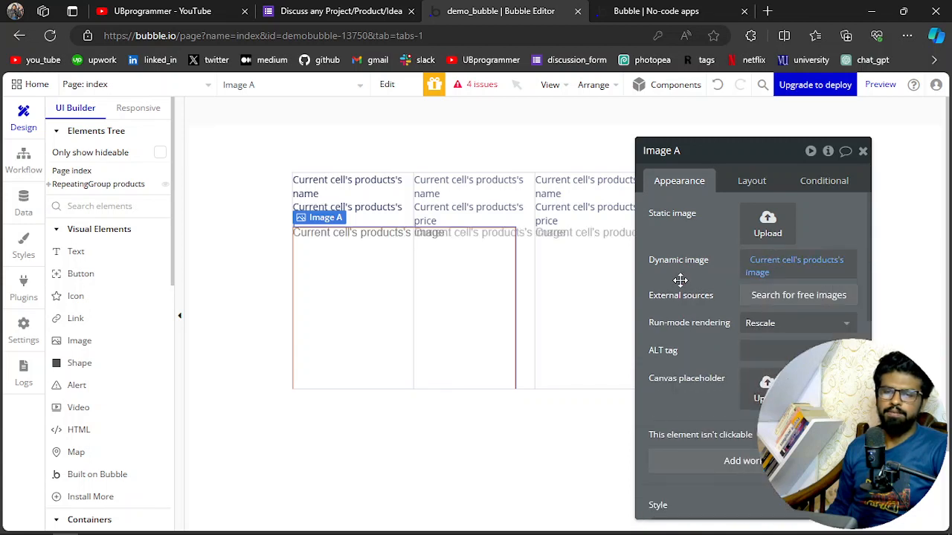
# Step: Set the width of the cell's image element to 180 px in its layout settings
pyautogui.scroll(-5, 725, 348)
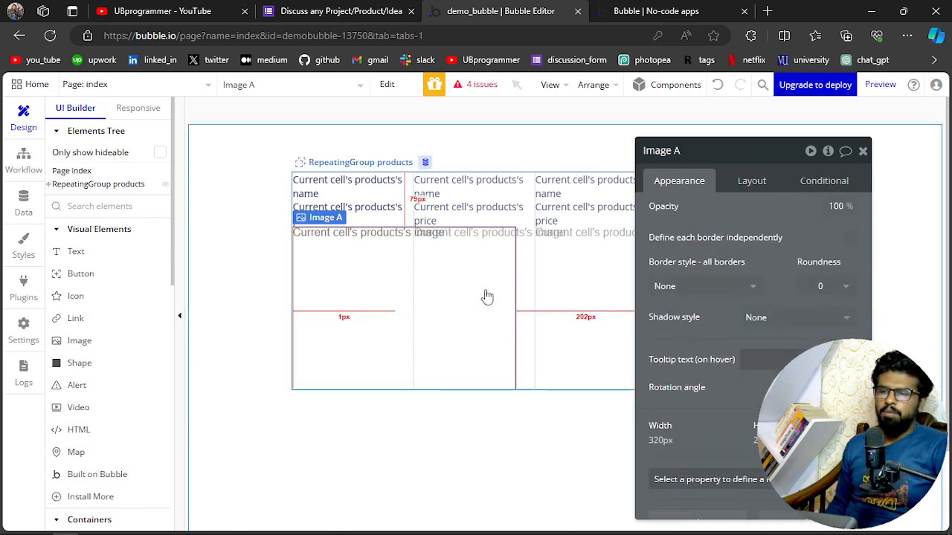
pyautogui.click(437, 284)
pyautogui.click(380, 258)
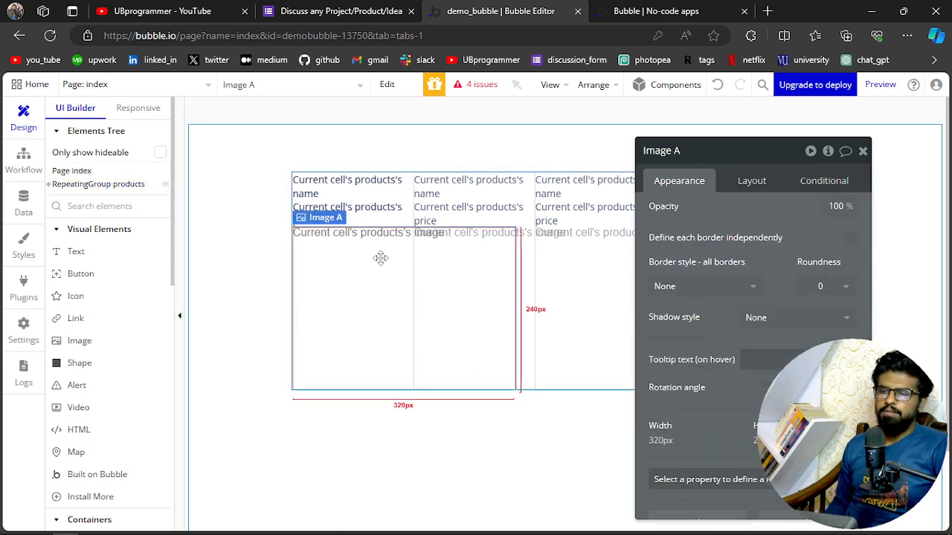
pyautogui.scroll(-3, 756, 399)
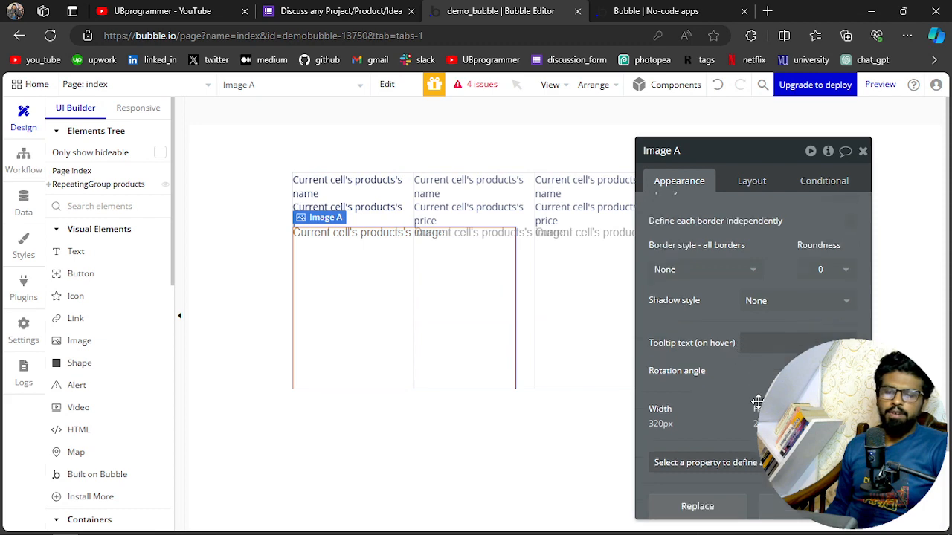
pyautogui.scroll(4, 756, 402)
pyautogui.scroll(-1, 758, 400)
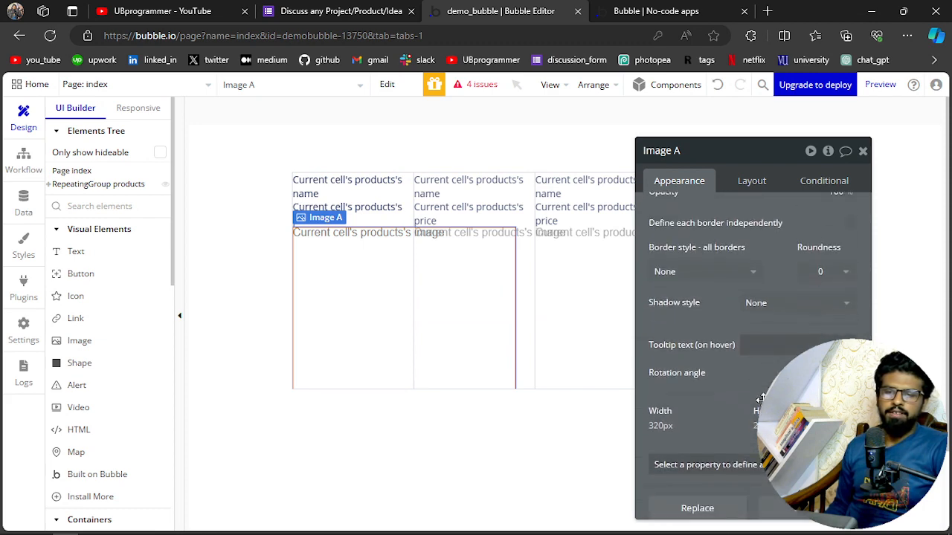
pyautogui.click(668, 430)
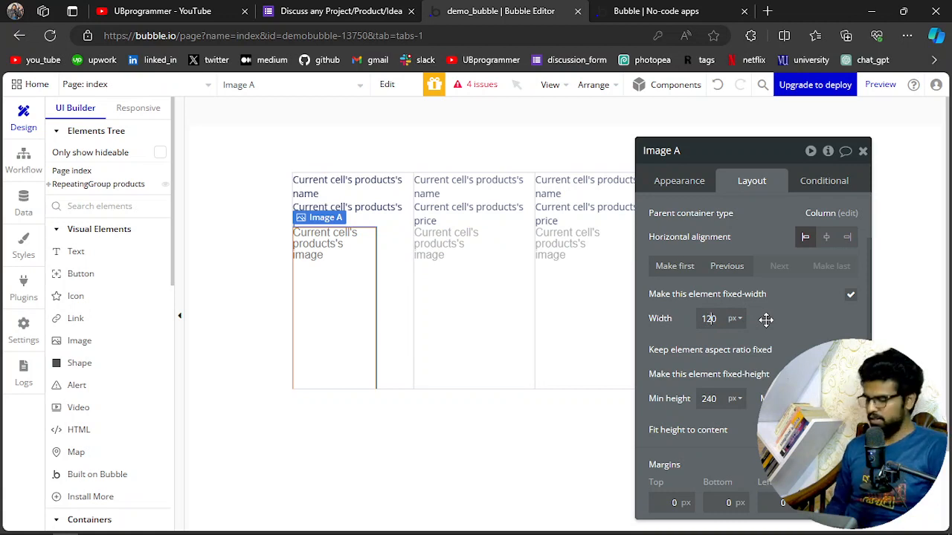
pyautogui.write('8')
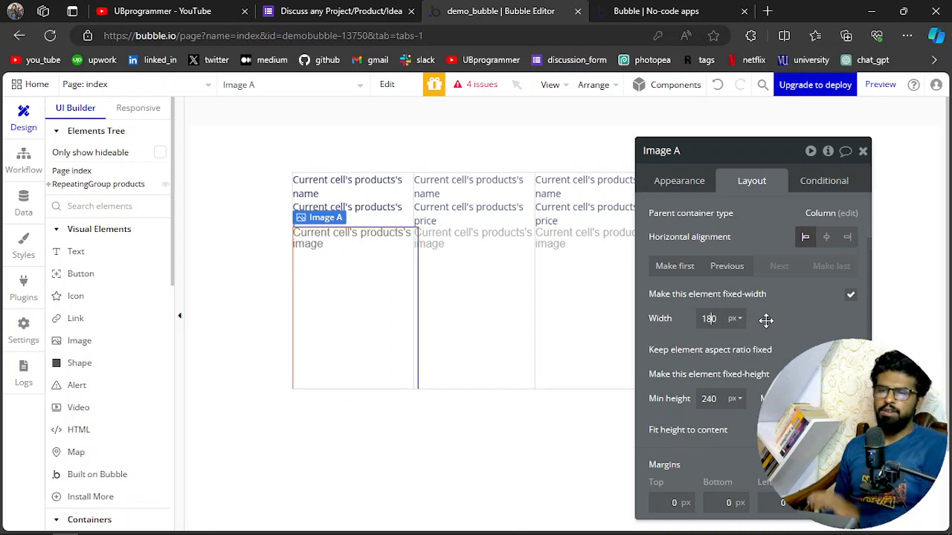
# Step: Enlarge the repeating group to about 576 px wide and 322 px high so the image fits in its cell
pyautogui.click(476, 372)
pyautogui.moveTo(761, 146); pyautogui.dragTo(857, 146)
pyautogui.moveTo(673, 280); pyautogui.dragTo(694, 280)
pyautogui.moveTo(492, 389)
pyautogui.mouseDown()
pyautogui.moveTo(484, 409)
pyautogui.moveTo(493, 397)
pyautogui.mouseUp()
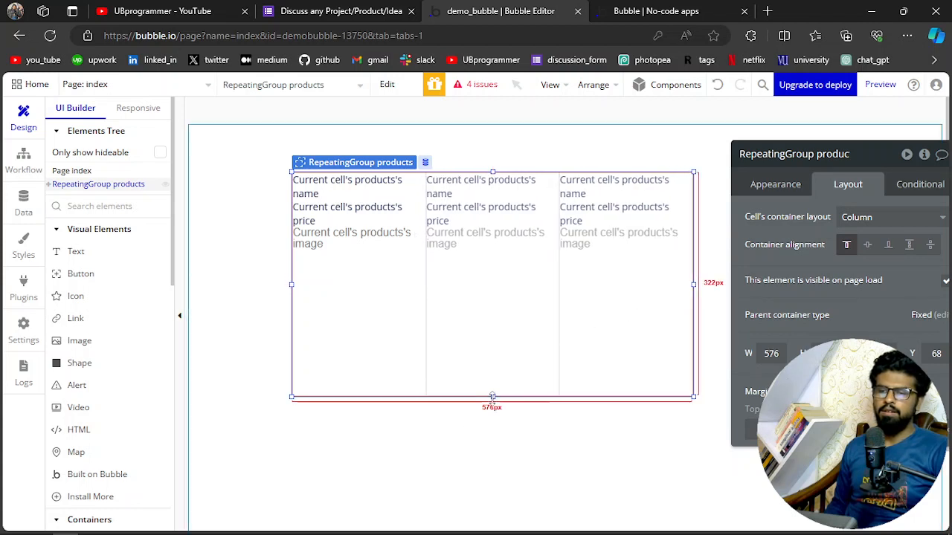
# Step: Set the image element's minimum height to 200 px
pyautogui.click(363, 317)
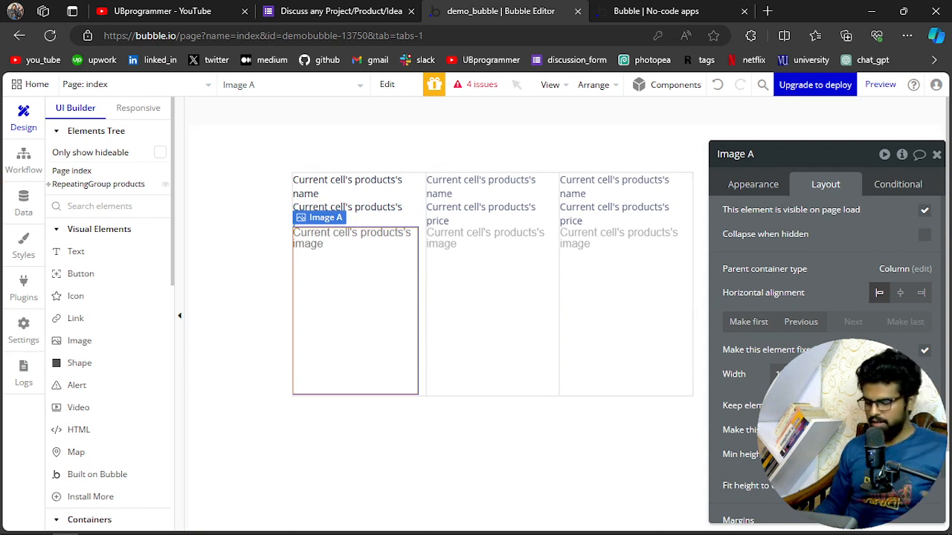
pyautogui.write('200')
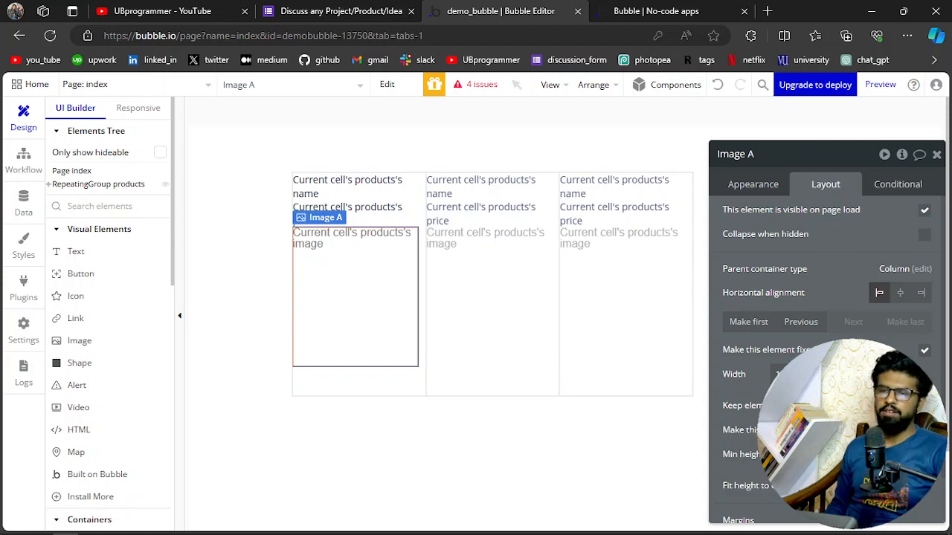
pyautogui.click(254, 205)
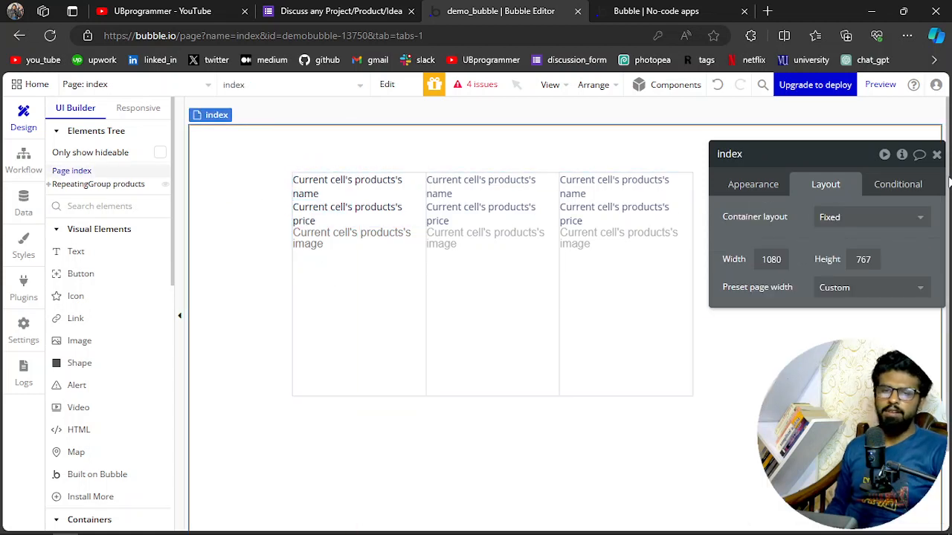
# Step: Check in the app preview how each product's name, price and image are displayed, comparing with the repeating group in the editor
pyautogui.click(709, 11)
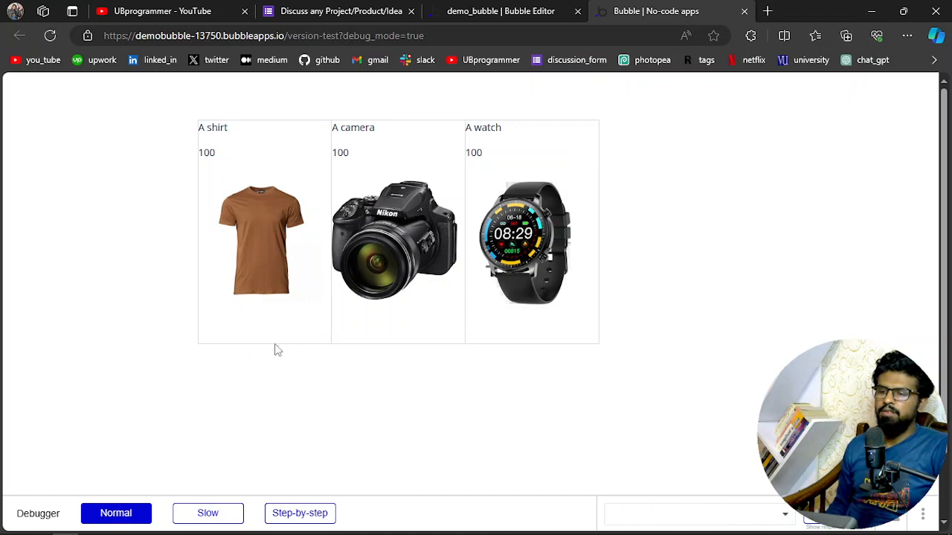
pyautogui.click(560, 9)
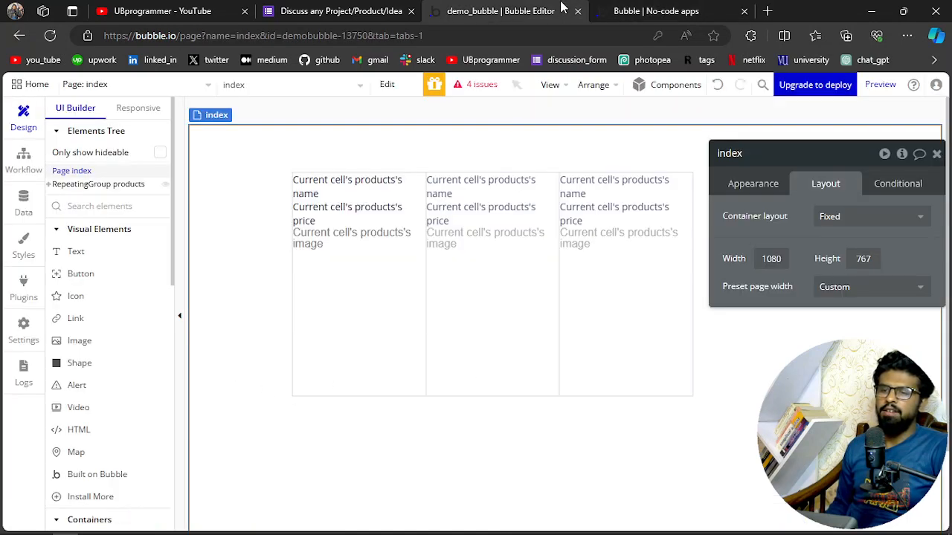
pyautogui.click(340, 392)
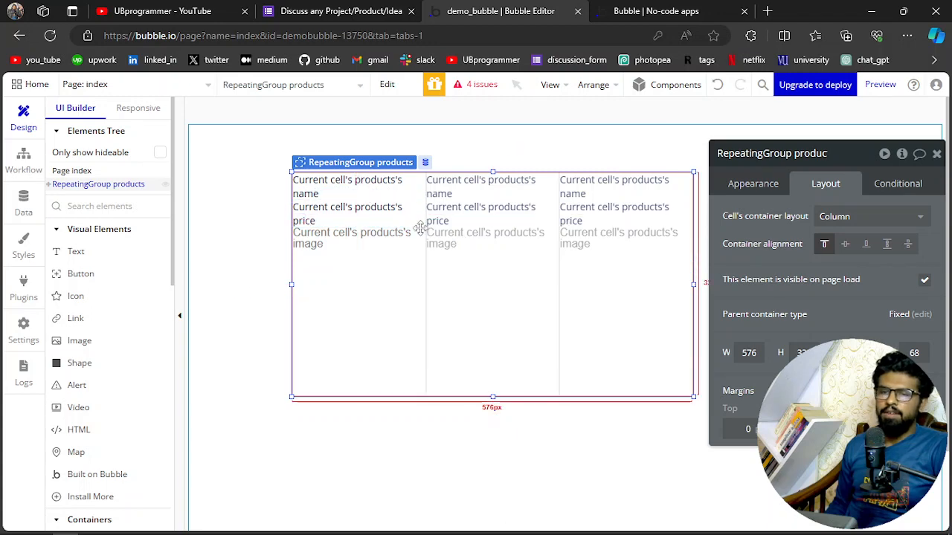
pyautogui.click(659, 7)
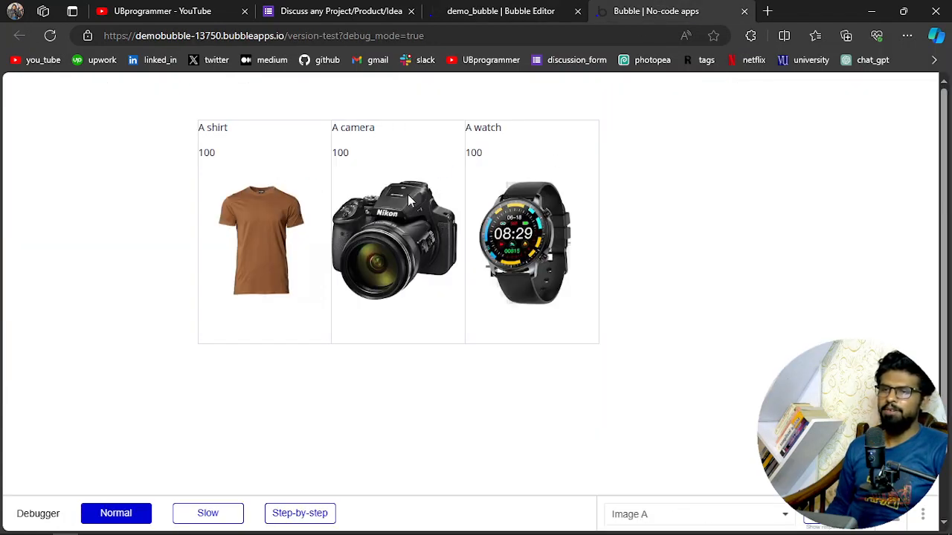
pyautogui.click(301, 6)
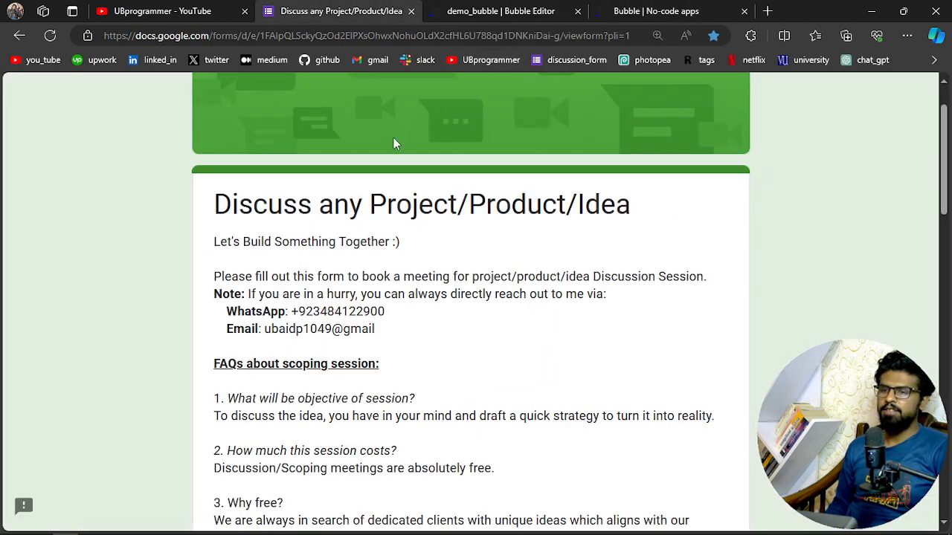
pyautogui.moveTo(467, 337); pyautogui.dragTo(250, 296)
pyautogui.click(296, 344)
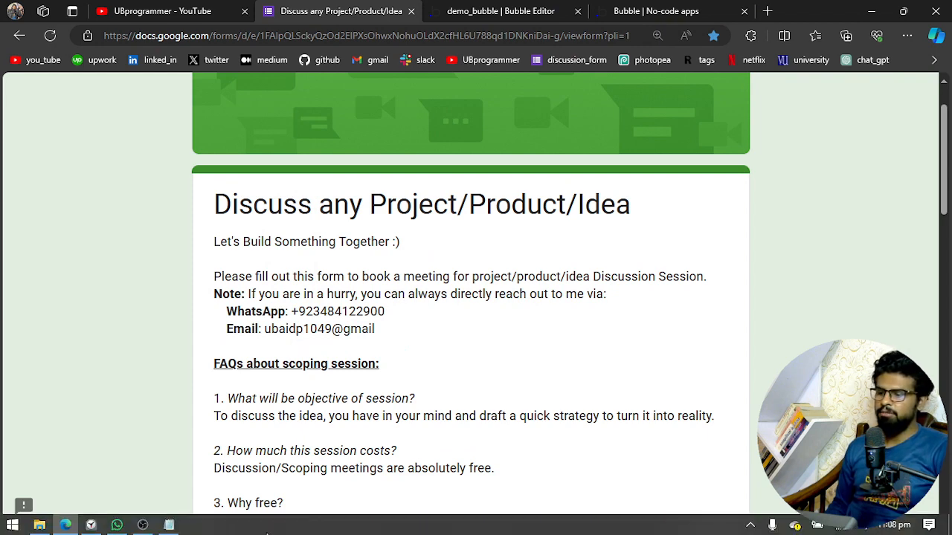
pyautogui.click(143, 525)
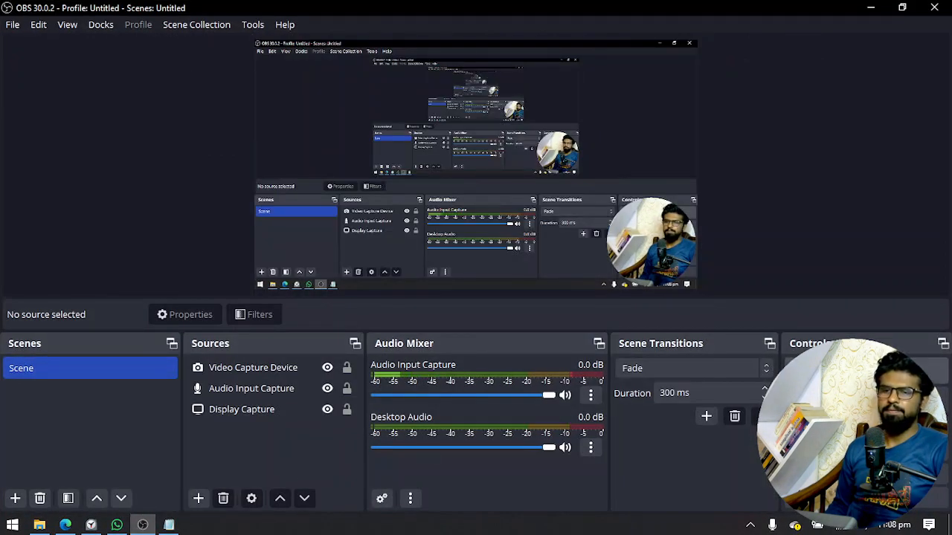